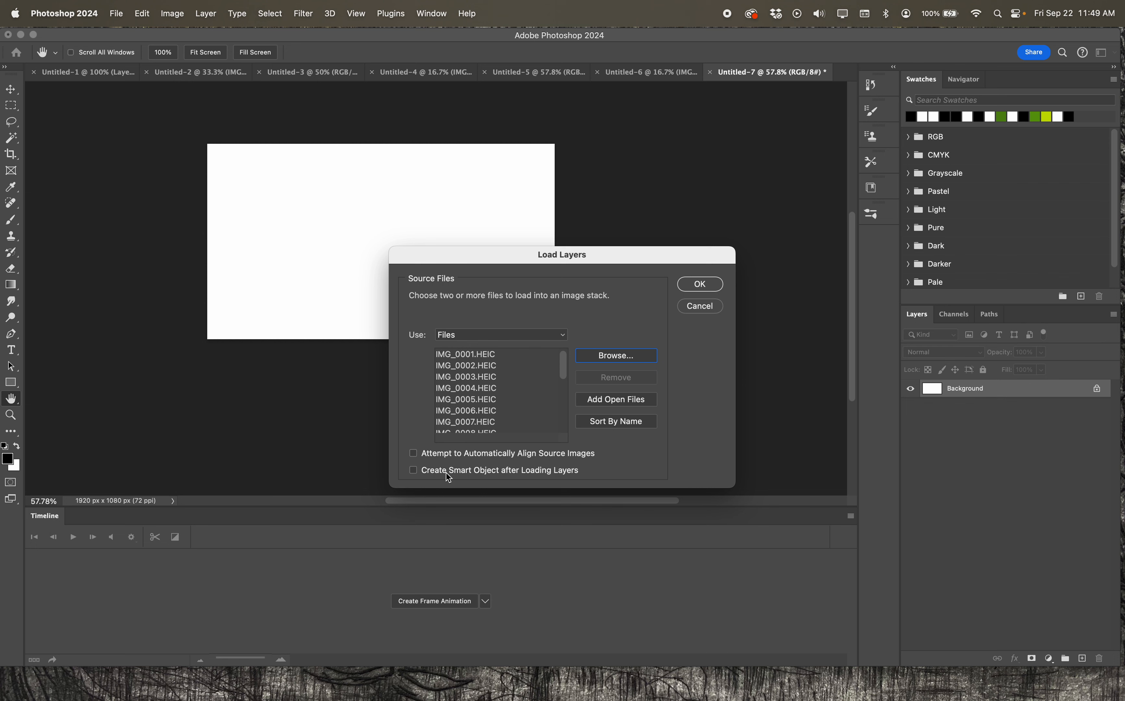
Load the listed HEIC photos into one document as a stack of layers and look through the layer list
{"action": "left_click", "coordinate": [704, 287]}
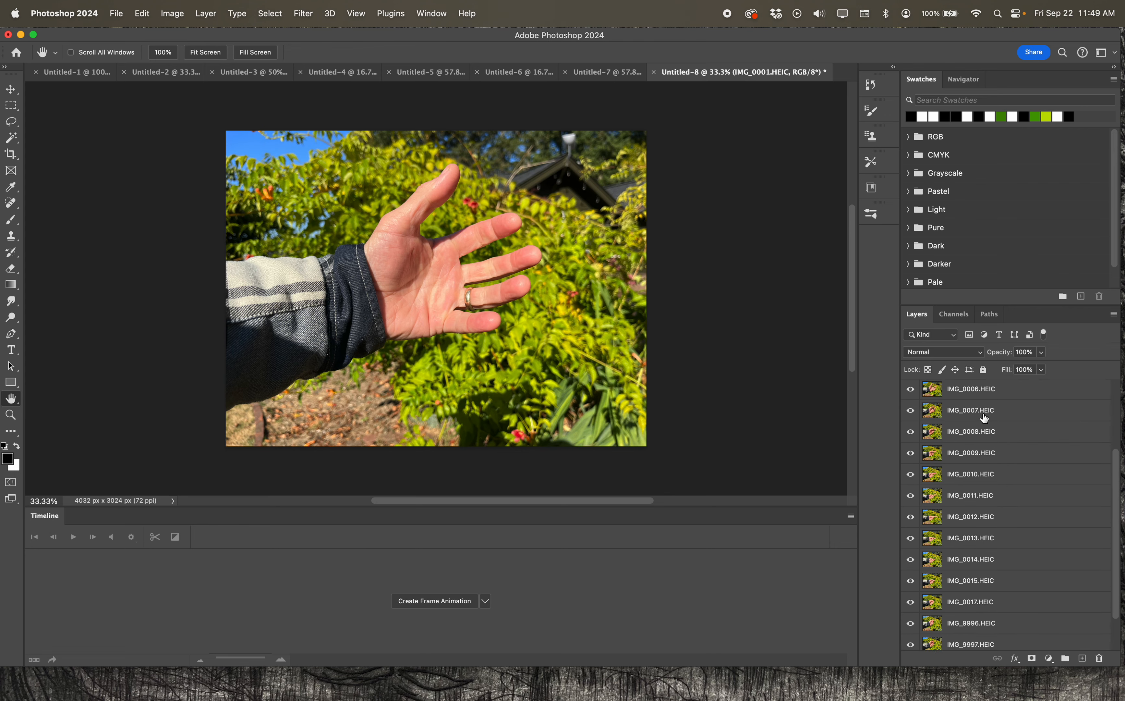
{"action": "scroll", "coordinate": [985, 418], "scroll_direction": "down", "scroll_amount": 2}
{"action": "scroll", "coordinate": [984, 417], "scroll_direction": "up", "scroll_amount": 7}
{"action": "scroll", "coordinate": [468, 286], "scroll_direction": "up", "scroll_amount": 3}
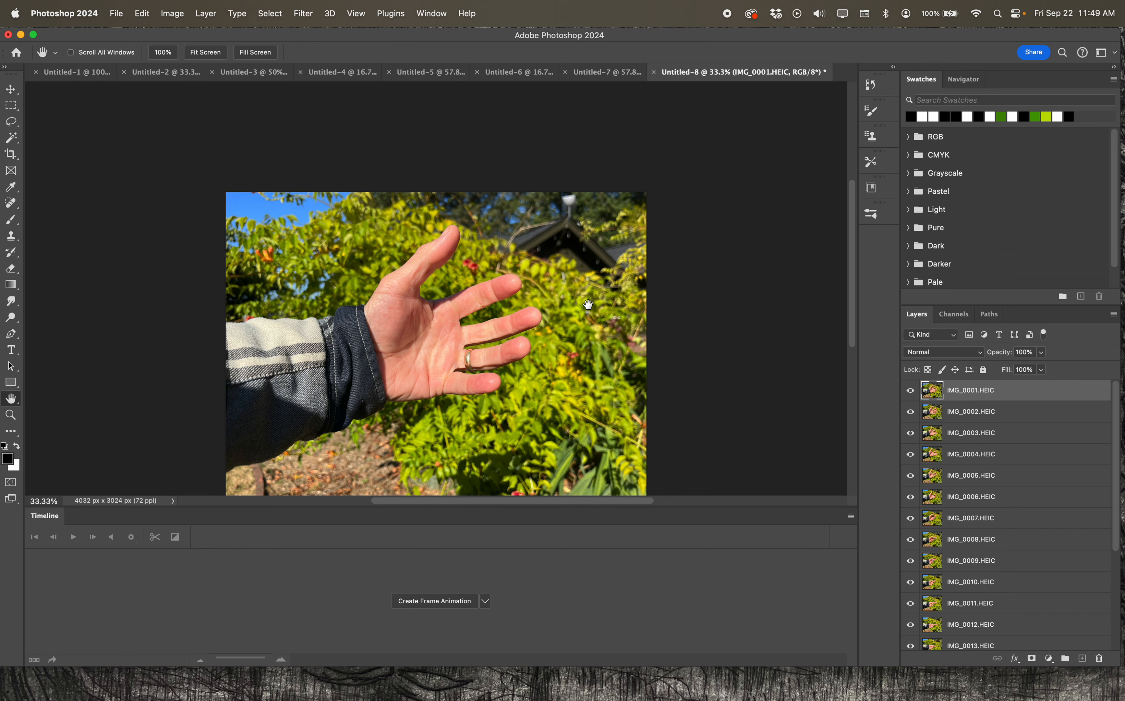
{"action": "scroll", "coordinate": [587, 304], "scroll_direction": "down", "scroll_amount": 3}
Check the stacked photos by hiding the IMG_0001, IMG_0002 and IMG_0003 layers and showing them again
{"action": "left_click", "coordinate": [911, 392]}
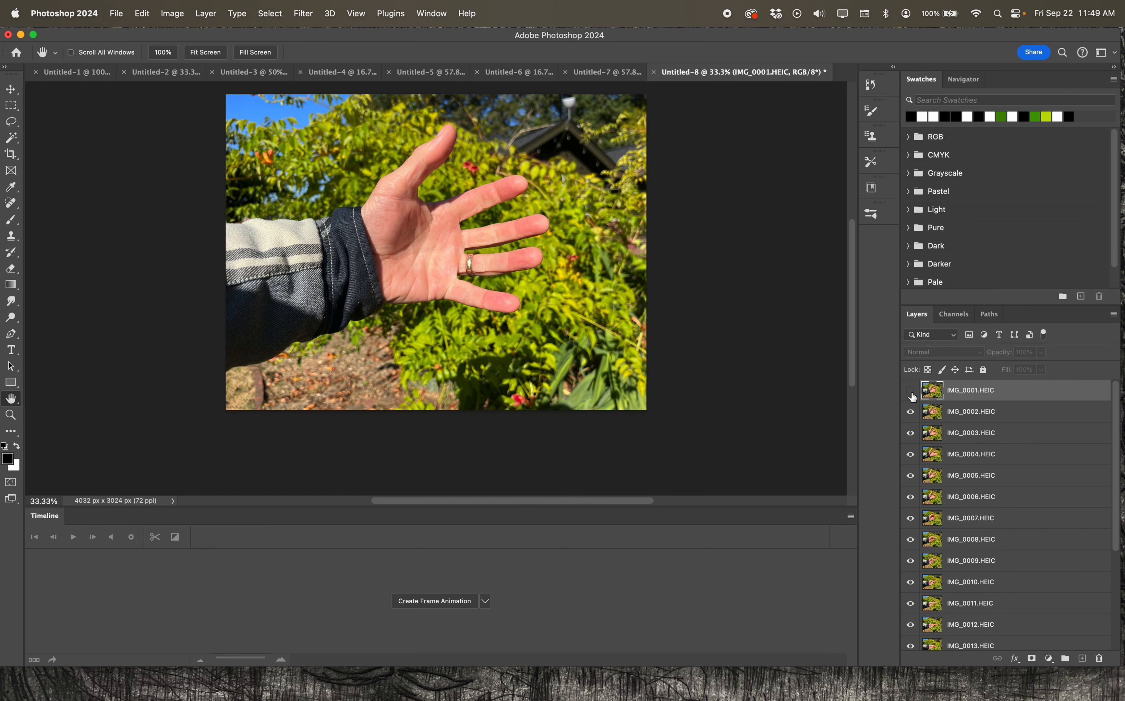
{"action": "left_click", "coordinate": [912, 418]}
{"action": "left_click", "coordinate": [911, 436]}
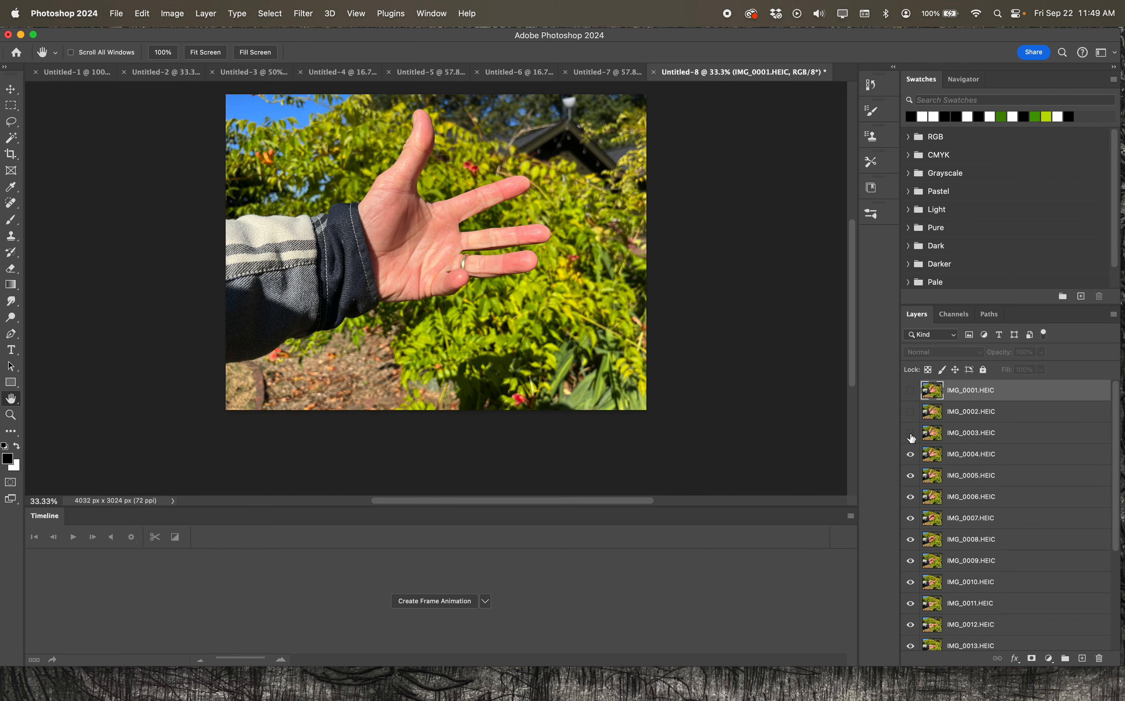
{"action": "left_click", "coordinate": [911, 432]}
{"action": "left_click", "coordinate": [911, 412]}
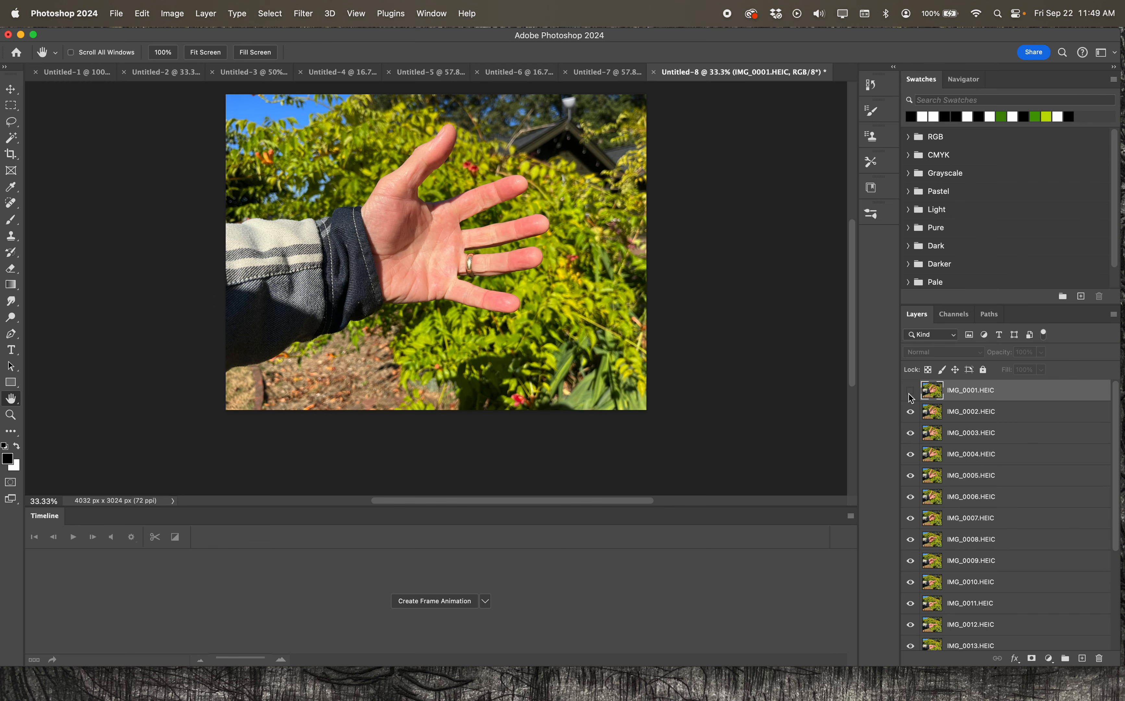
{"action": "left_click", "coordinate": [909, 392]}
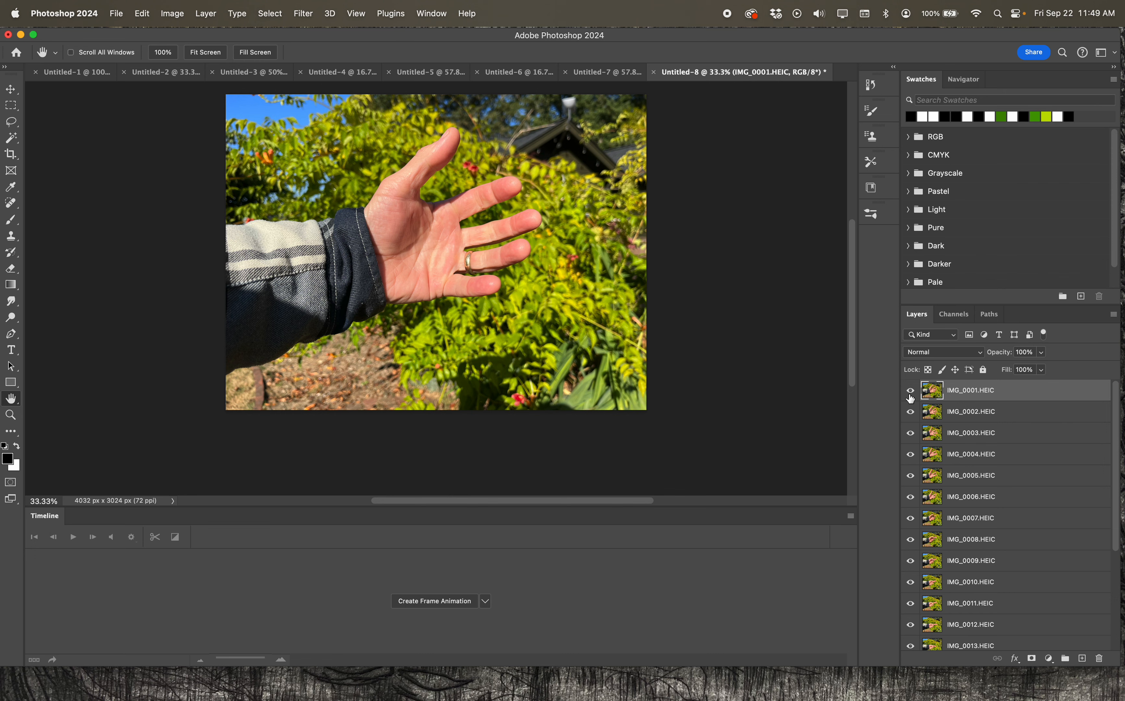
Hide the Timeline and show it again
{"action": "left_click", "coordinate": [438, 14]}
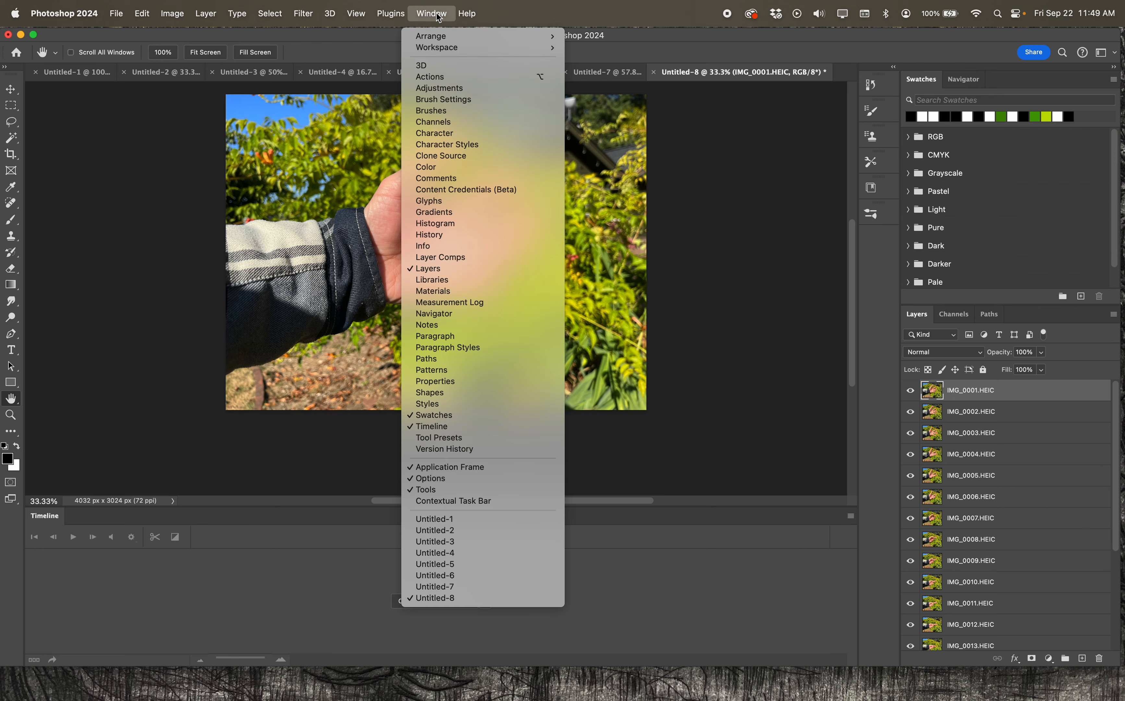
{"action": "left_click", "coordinate": [506, 428]}
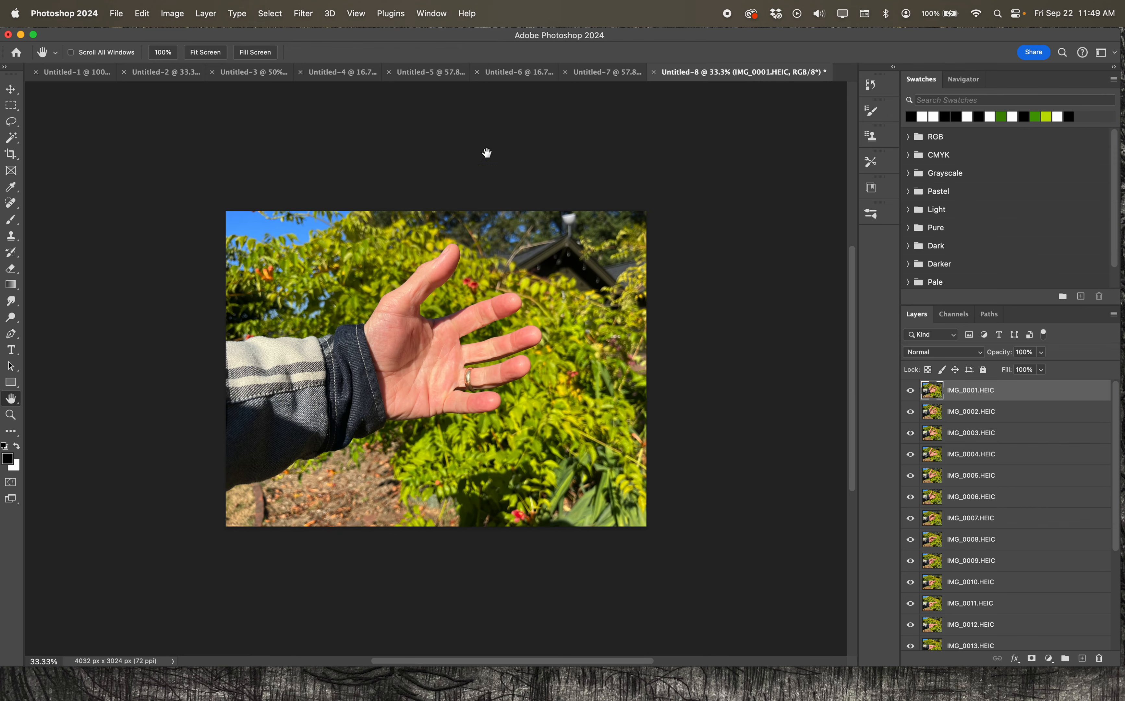
{"action": "left_click", "coordinate": [432, 13]}
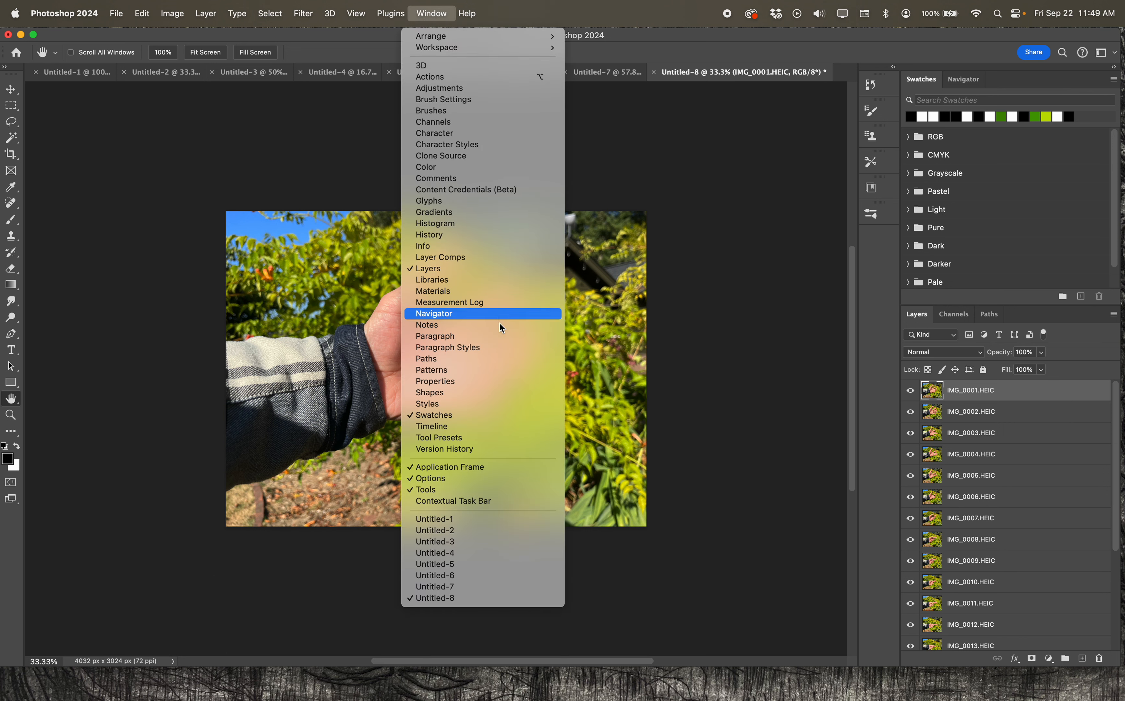
{"action": "left_click", "coordinate": [513, 427]}
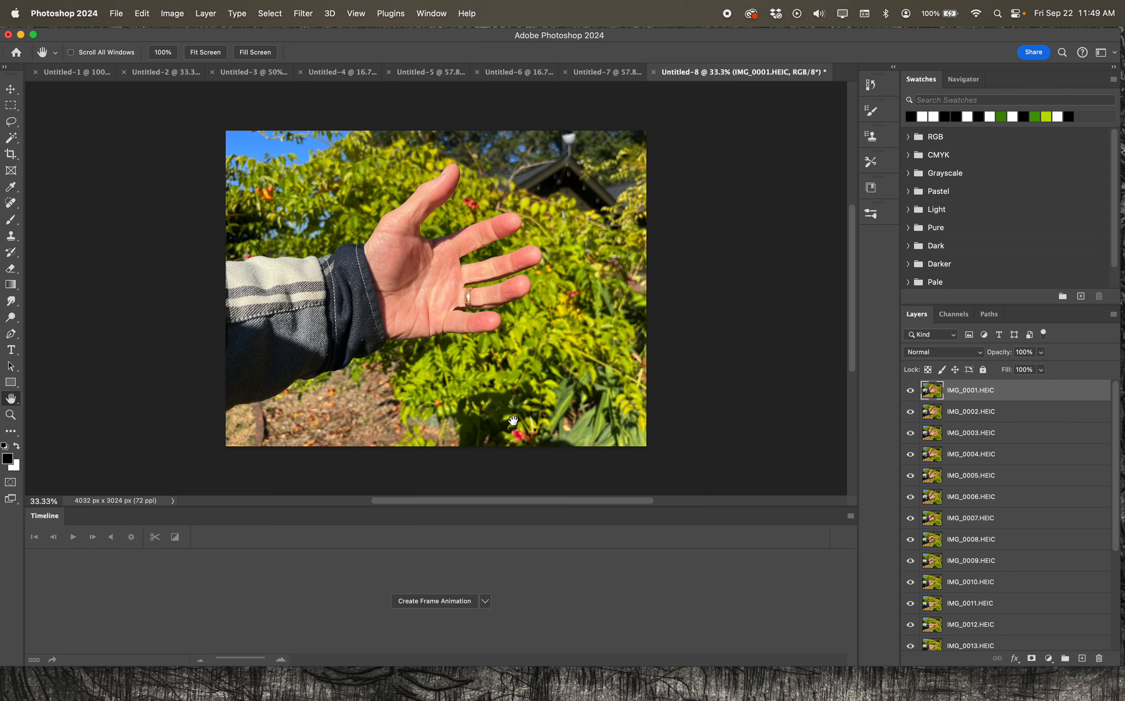
Switch the timeline type to Create Video Timeline and back to Create Frame Animation
{"action": "left_click", "coordinate": [487, 603]}
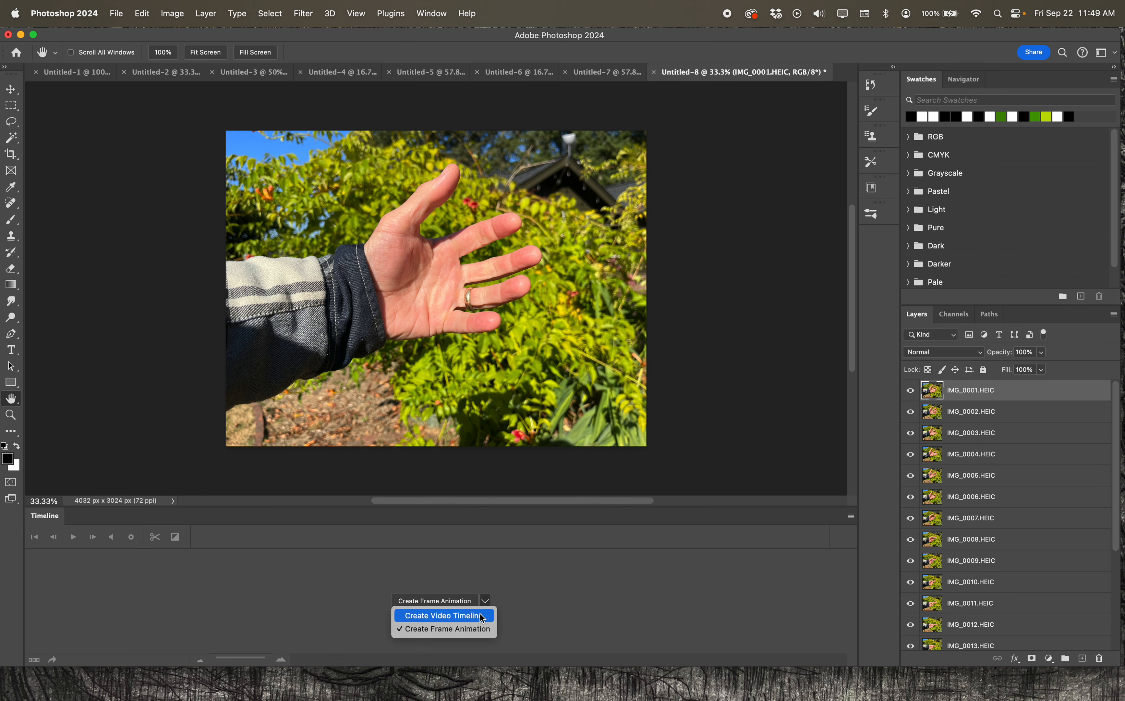
{"action": "left_click", "coordinate": [481, 617]}
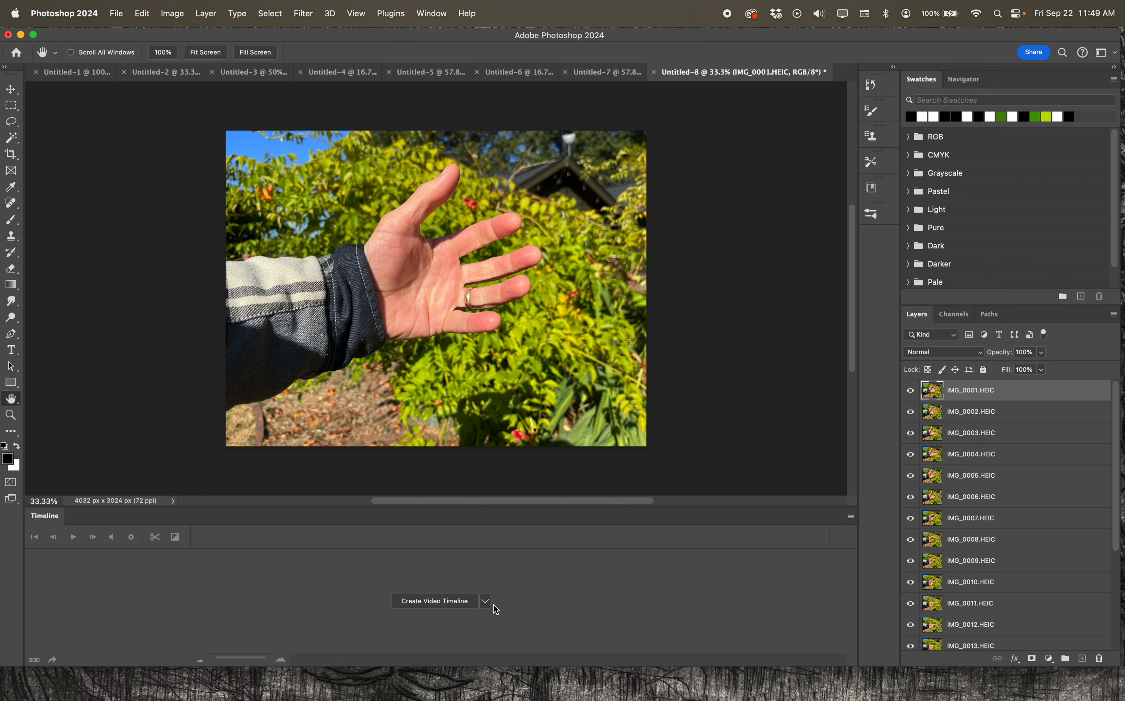
{"action": "left_click", "coordinate": [486, 601]}
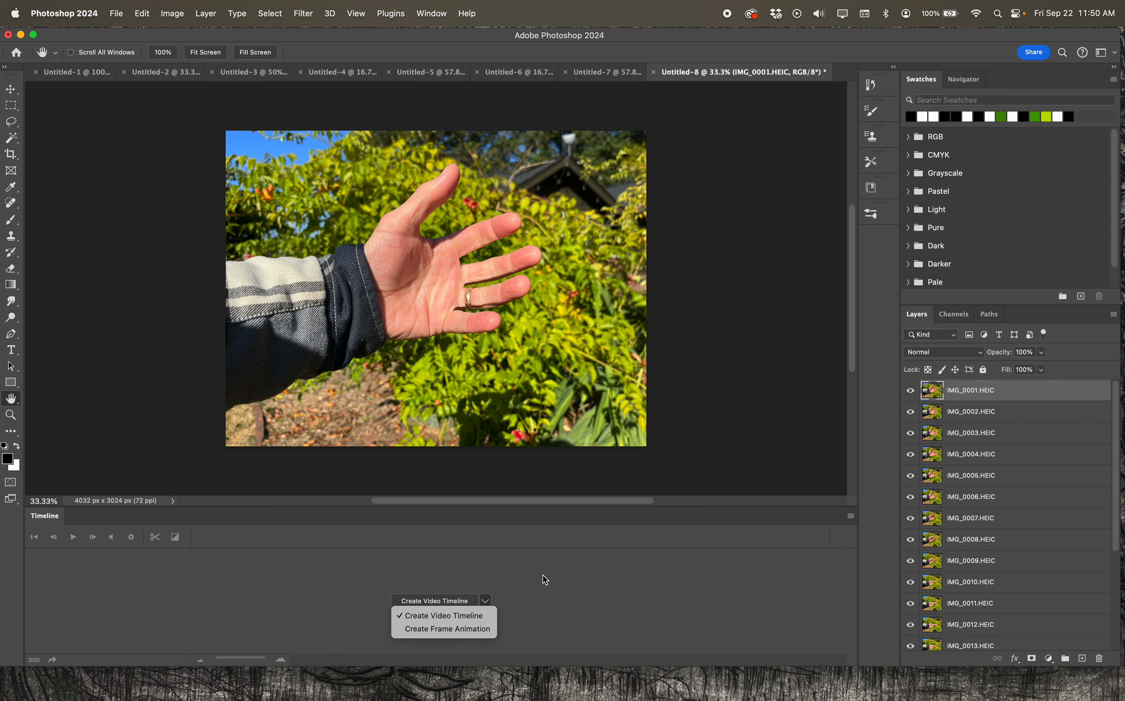
{"action": "left_click", "coordinate": [484, 601]}
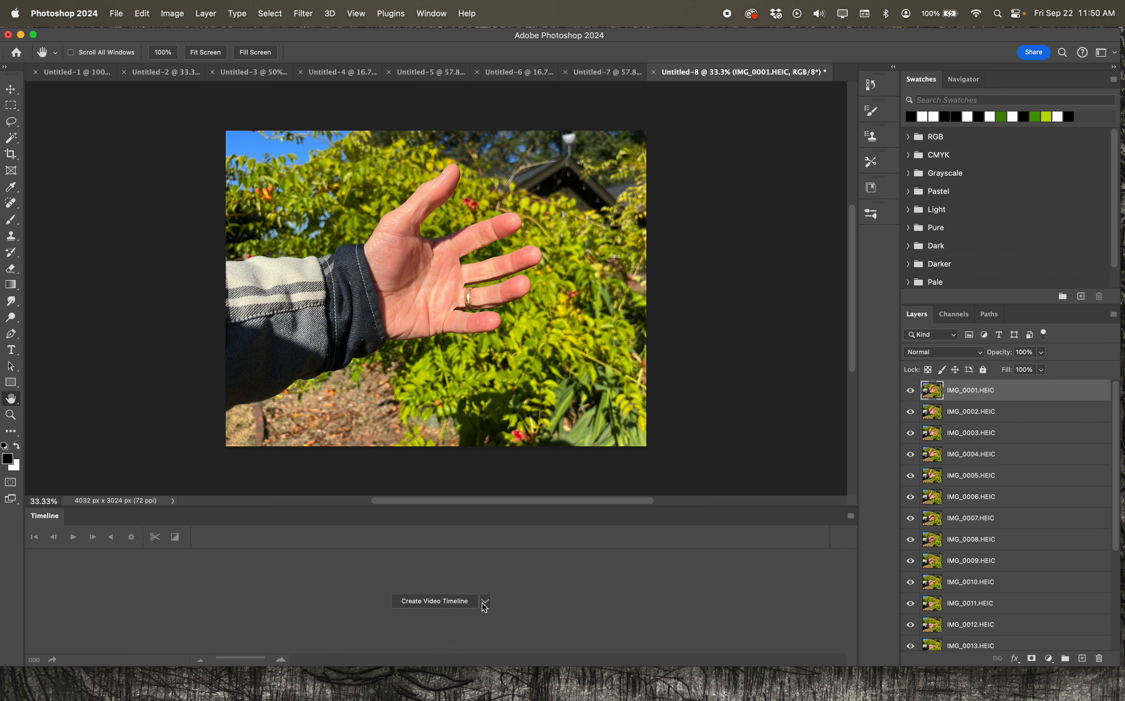
{"action": "left_click", "coordinate": [485, 604]}
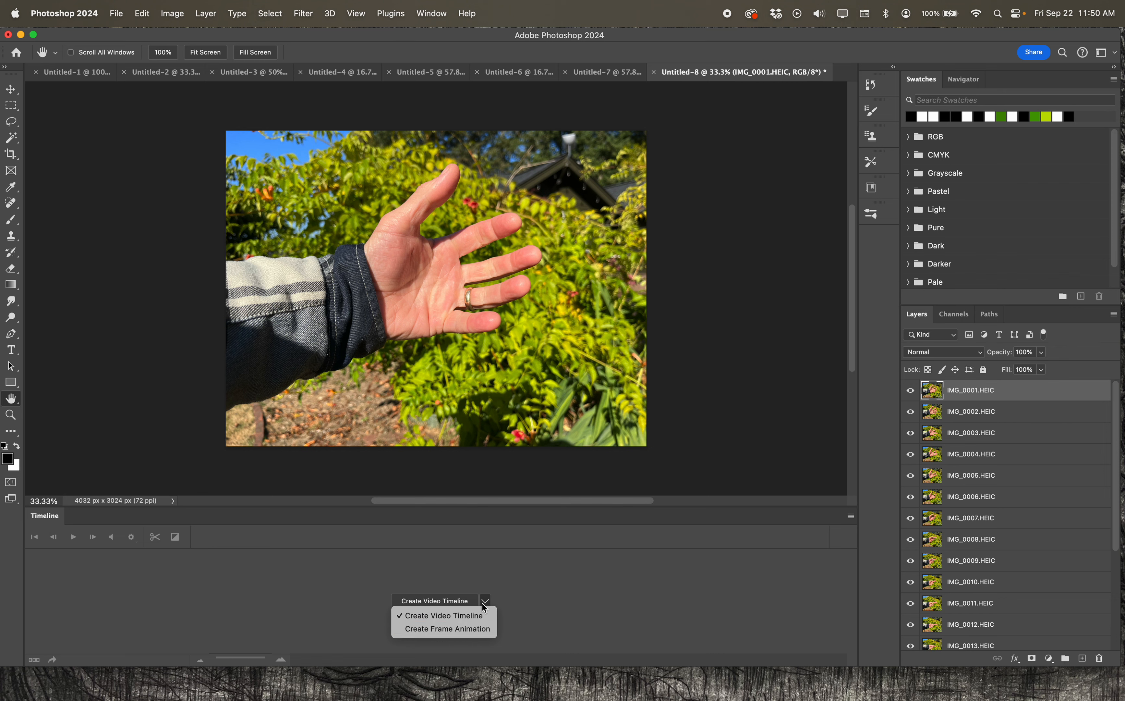
{"action": "left_click", "coordinate": [471, 630]}
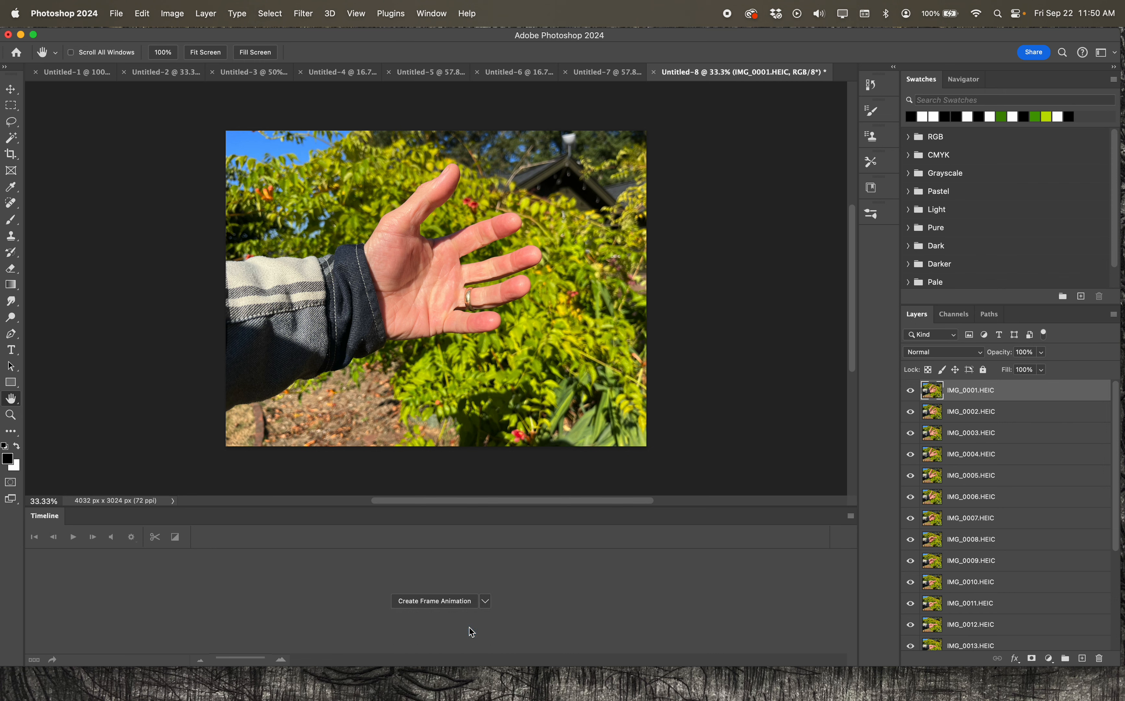
Create a frame animation in the Timeline and make frames from all the photo layers
{"action": "left_click", "coordinate": [849, 516]}
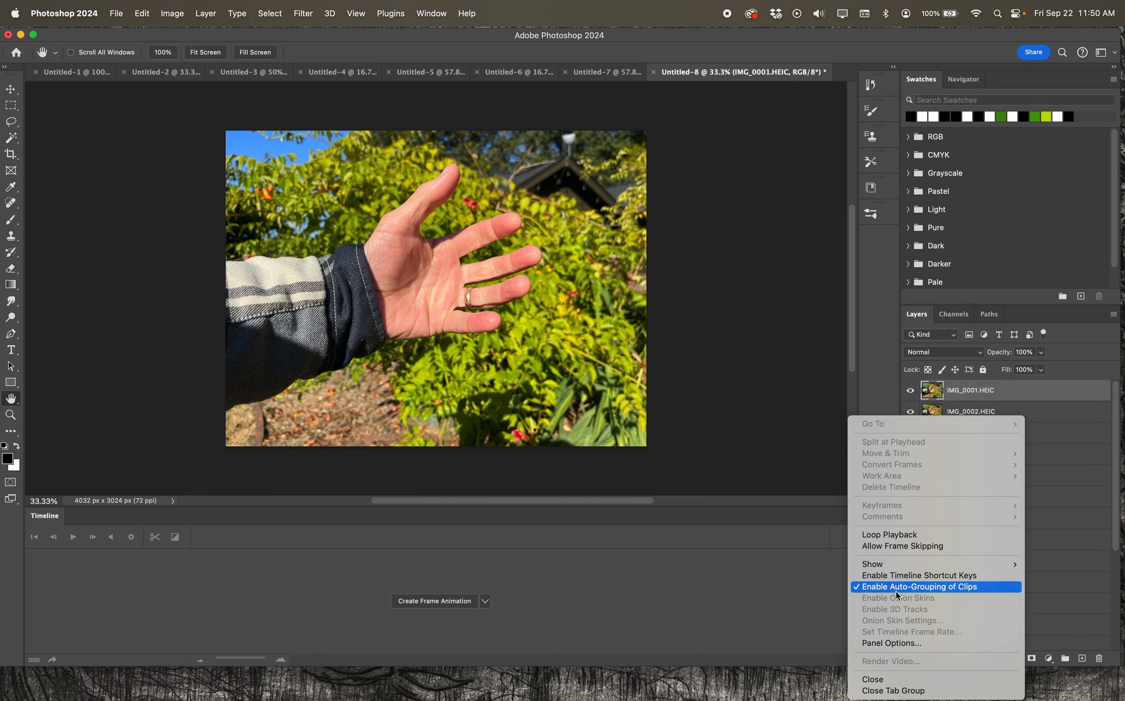
{"action": "left_click", "coordinate": [457, 567]}
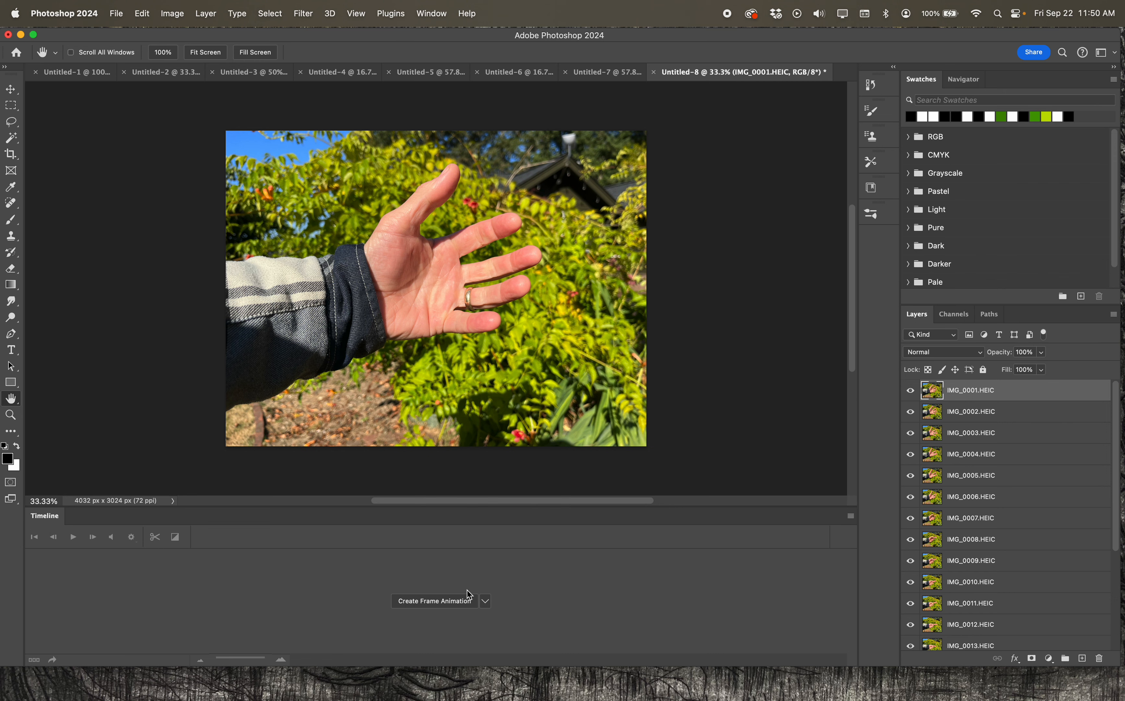
{"action": "left_click", "coordinate": [452, 607]}
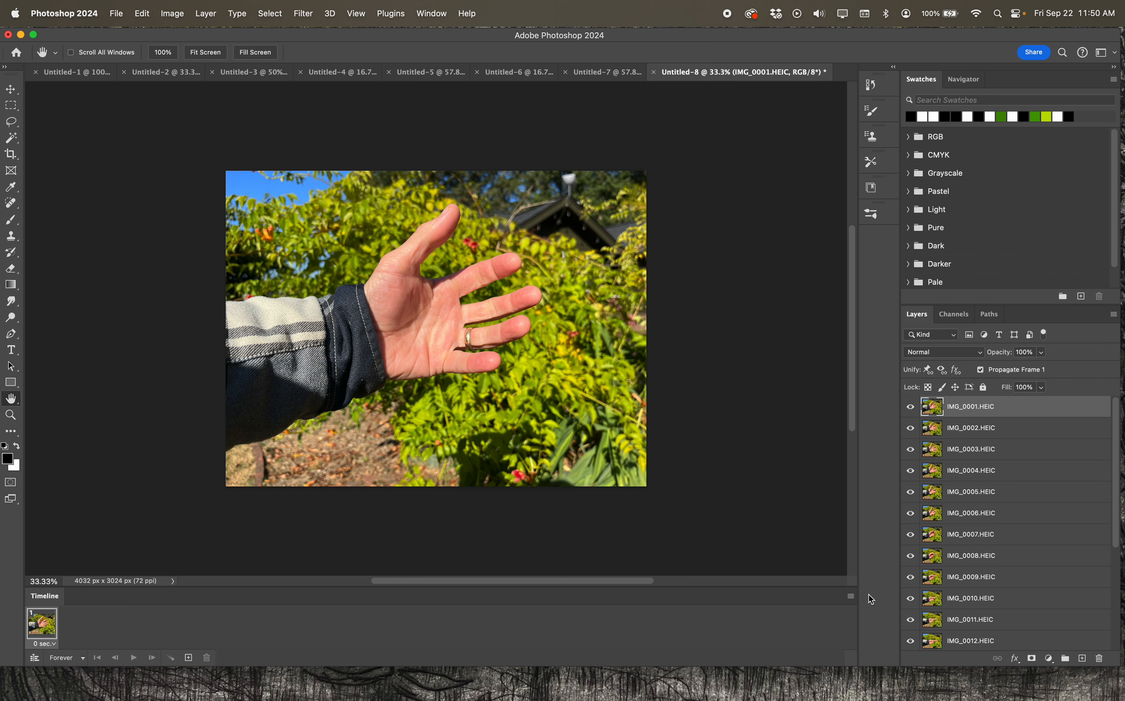
{"action": "left_click", "coordinate": [851, 596]}
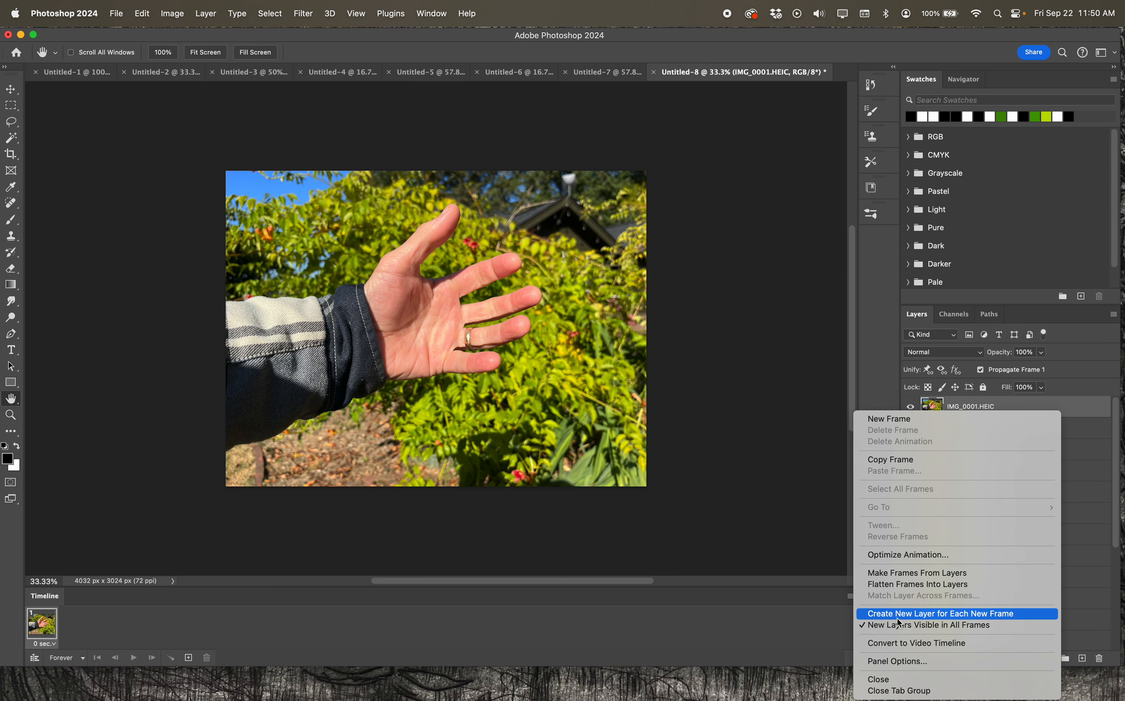
{"action": "left_click", "coordinate": [905, 574]}
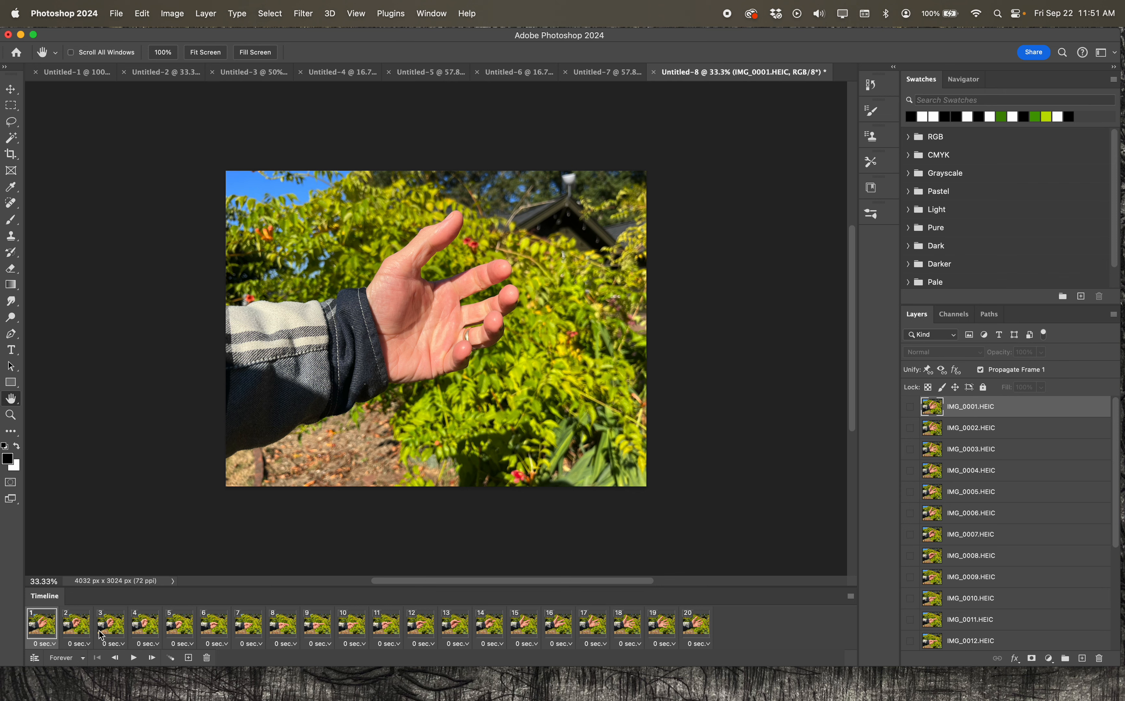
Preview the animation briefly, select frames 4 and 1, and step forward frame by frame to frame 6
{"action": "key", "text": "space"}
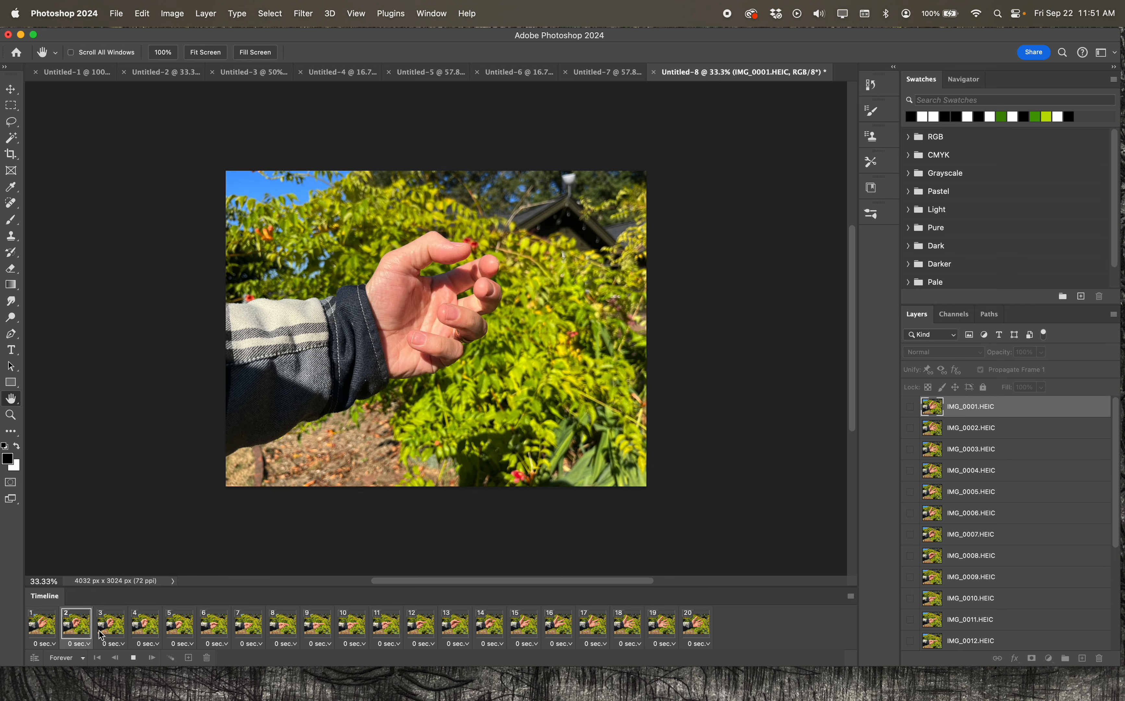
{"action": "key", "text": "space"}
{"action": "left_click_drag", "start_coordinate": [180, 625], "coordinate": [139, 630]}
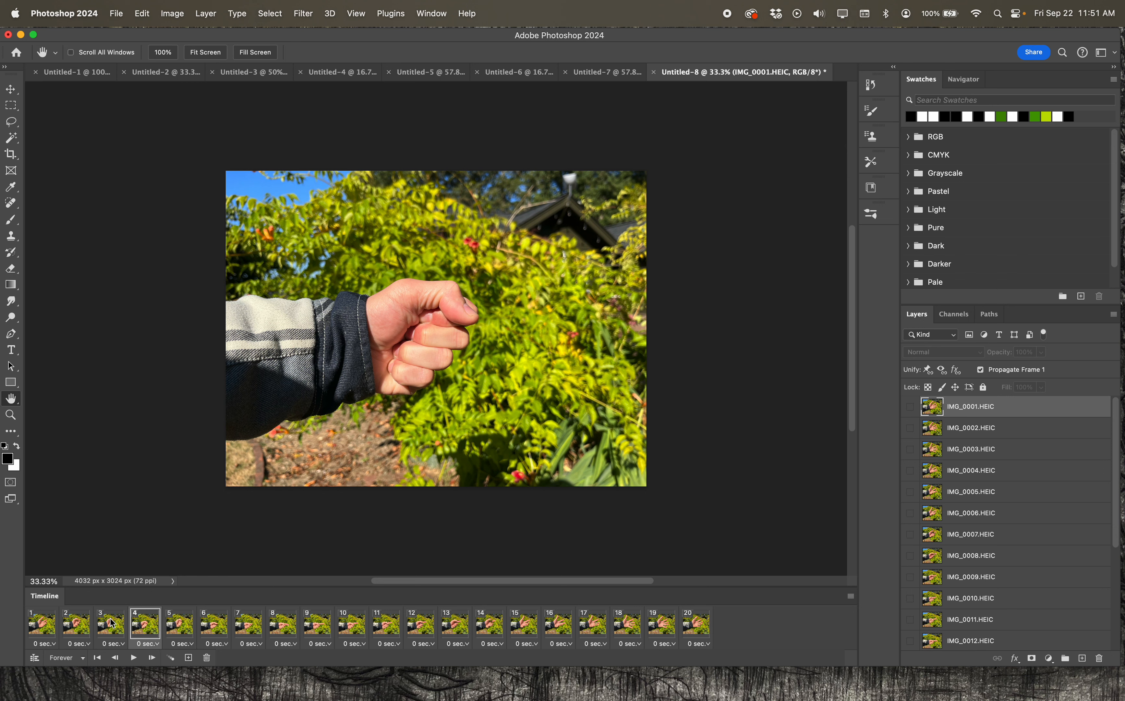
{"action": "left_click", "coordinate": [46, 631]}
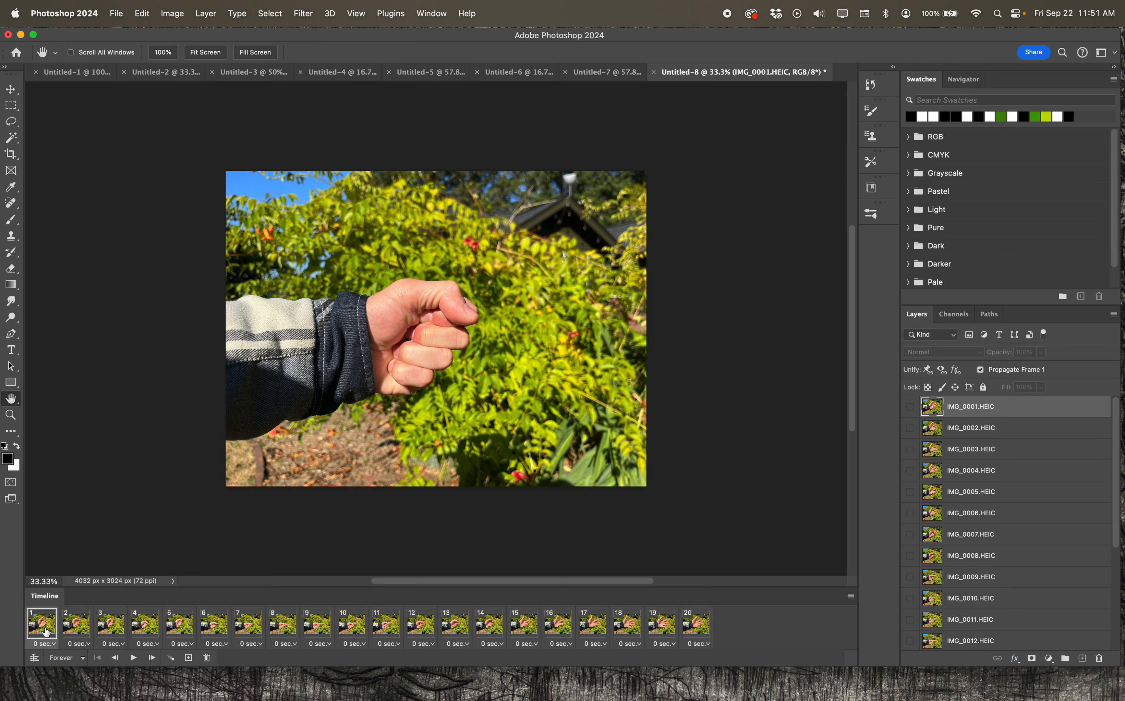
{"action": "left_click", "coordinate": [155, 662]}
{"action": "left_click", "coordinate": [156, 661]}
{"action": "left_click", "coordinate": [155, 662]}
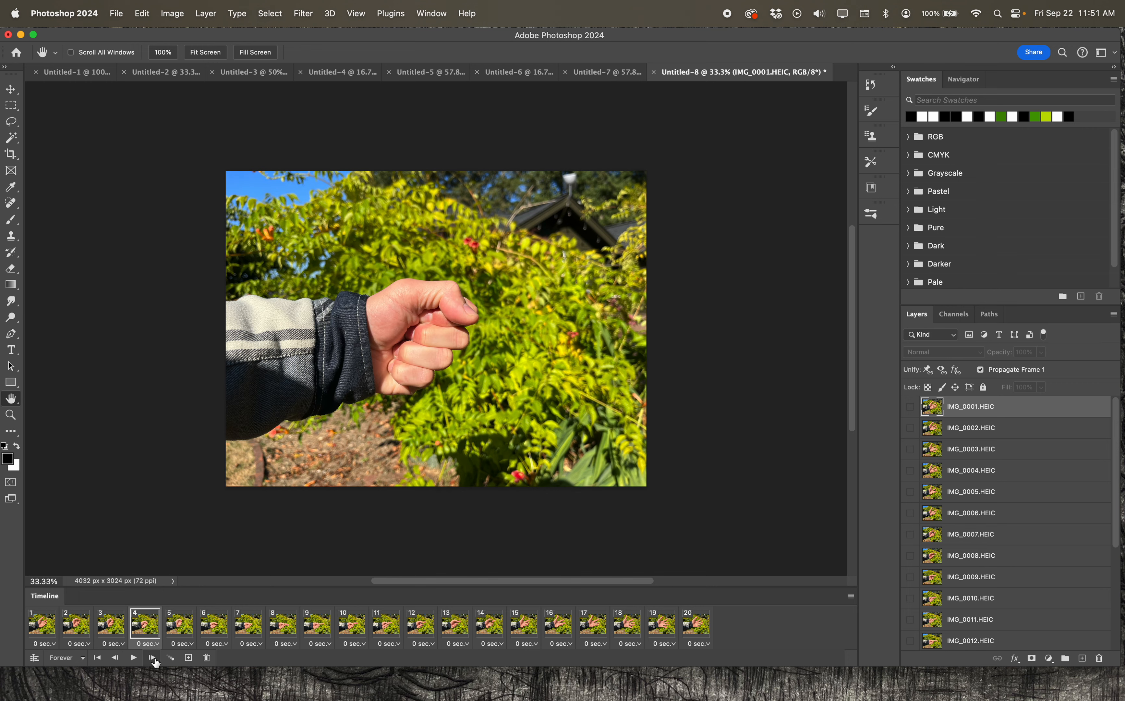
{"action": "left_click", "coordinate": [153, 658]}
{"action": "left_click", "coordinate": [152, 658]}
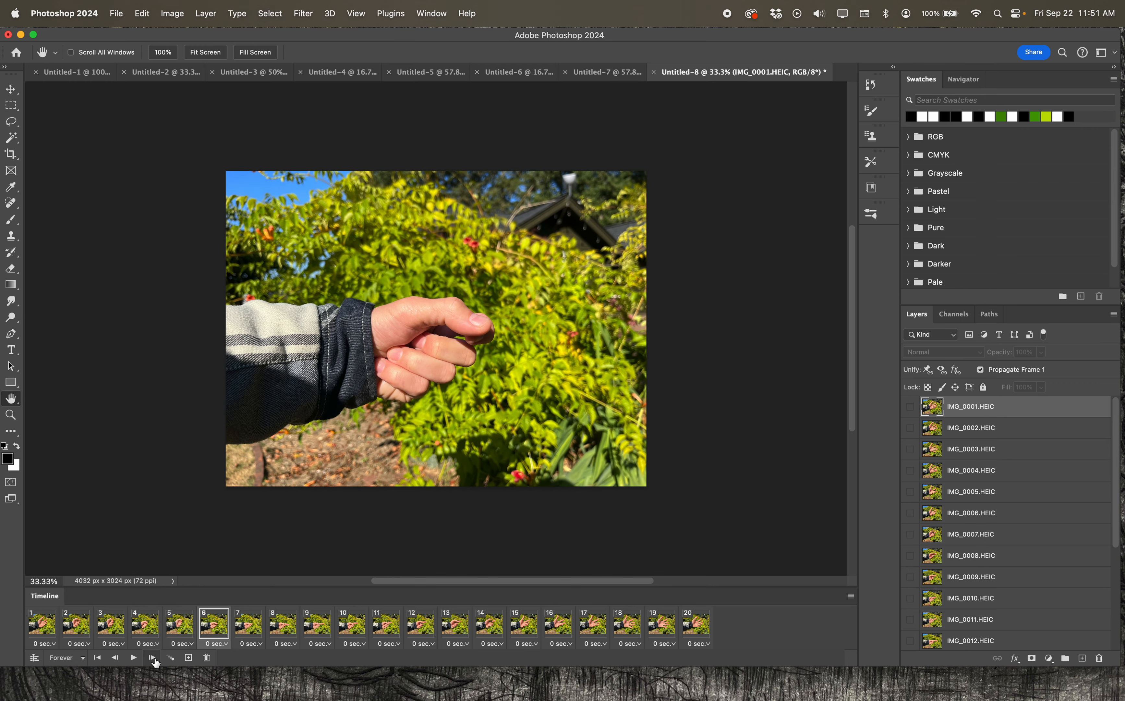
Play and stop the animation from frame 6, step back to frame 4, and preview playback again from frame 5
{"action": "key", "text": "space"}
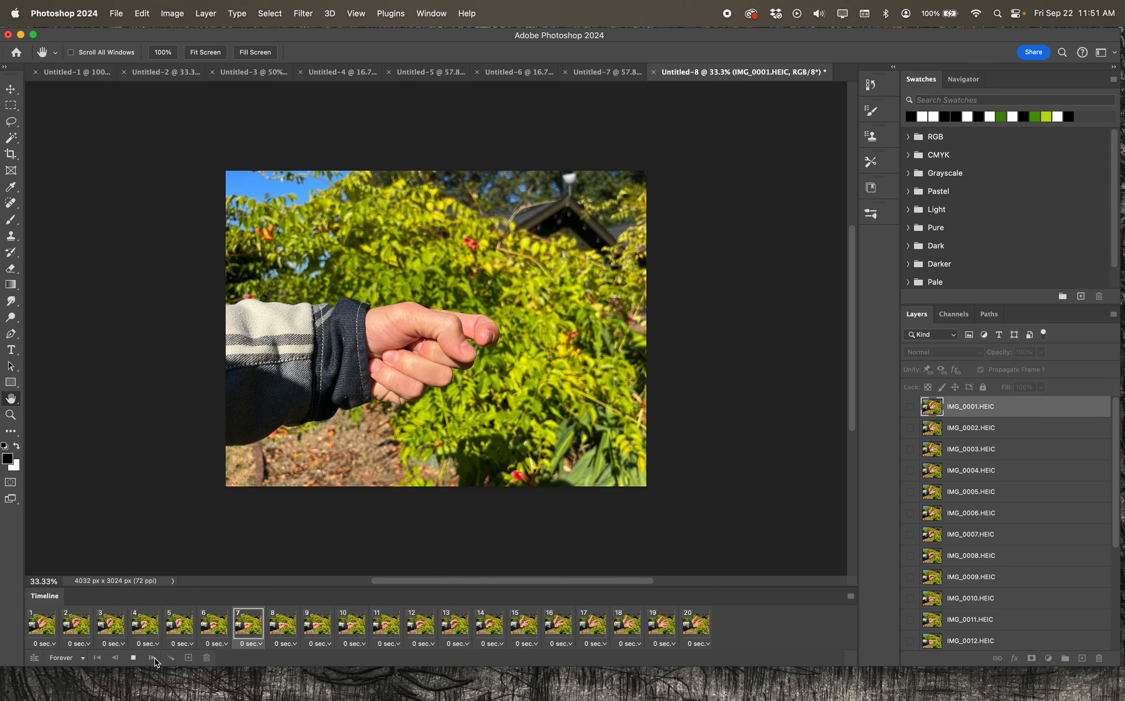
{"action": "key", "text": "space"}
{"action": "key", "text": "space"}
{"action": "key", "text": "space"}
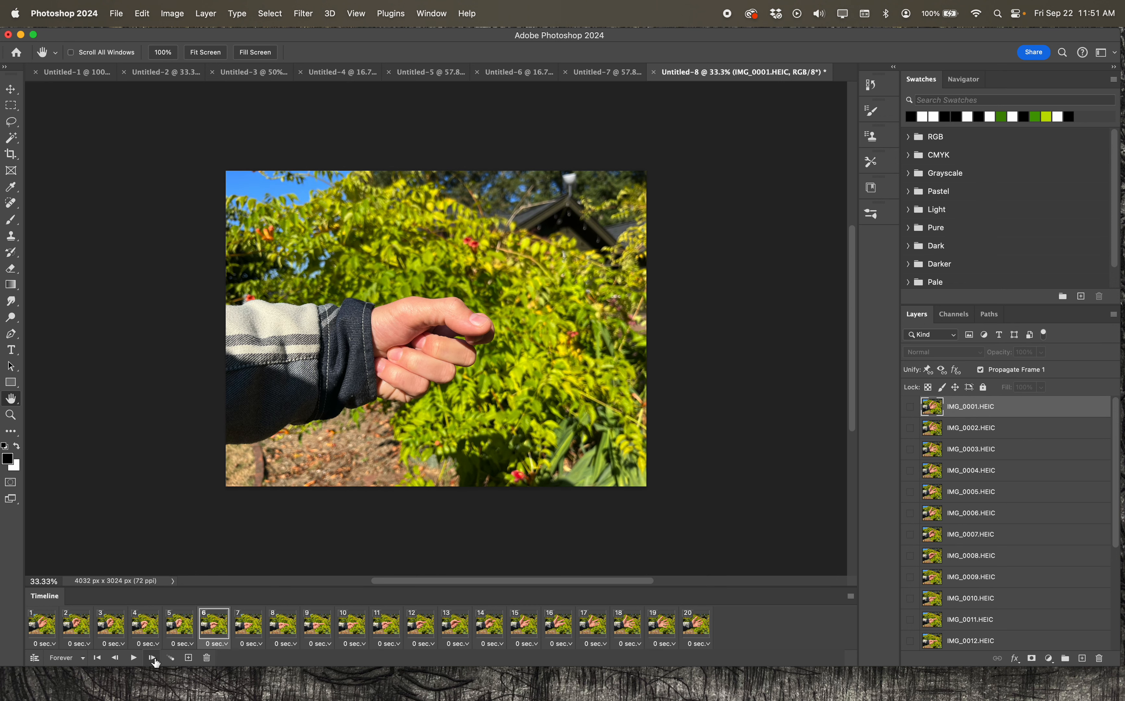
{"action": "left_click", "coordinate": [114, 659]}
{"action": "left_click", "coordinate": [114, 658]}
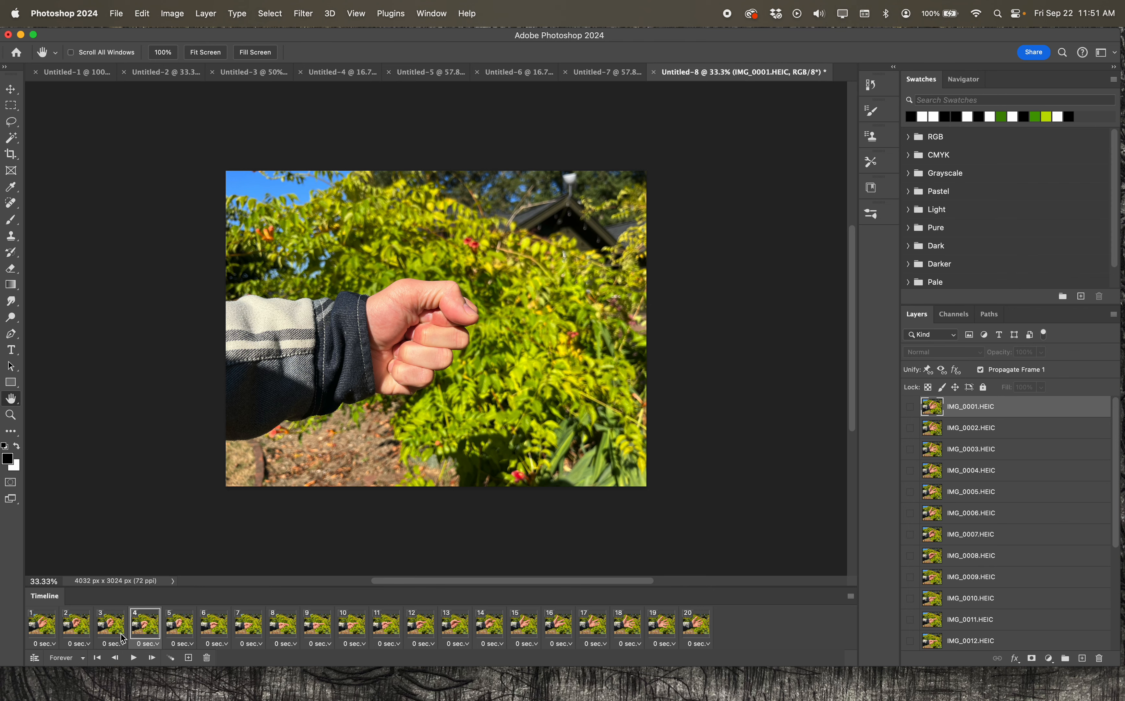
{"action": "left_click", "coordinate": [188, 628]}
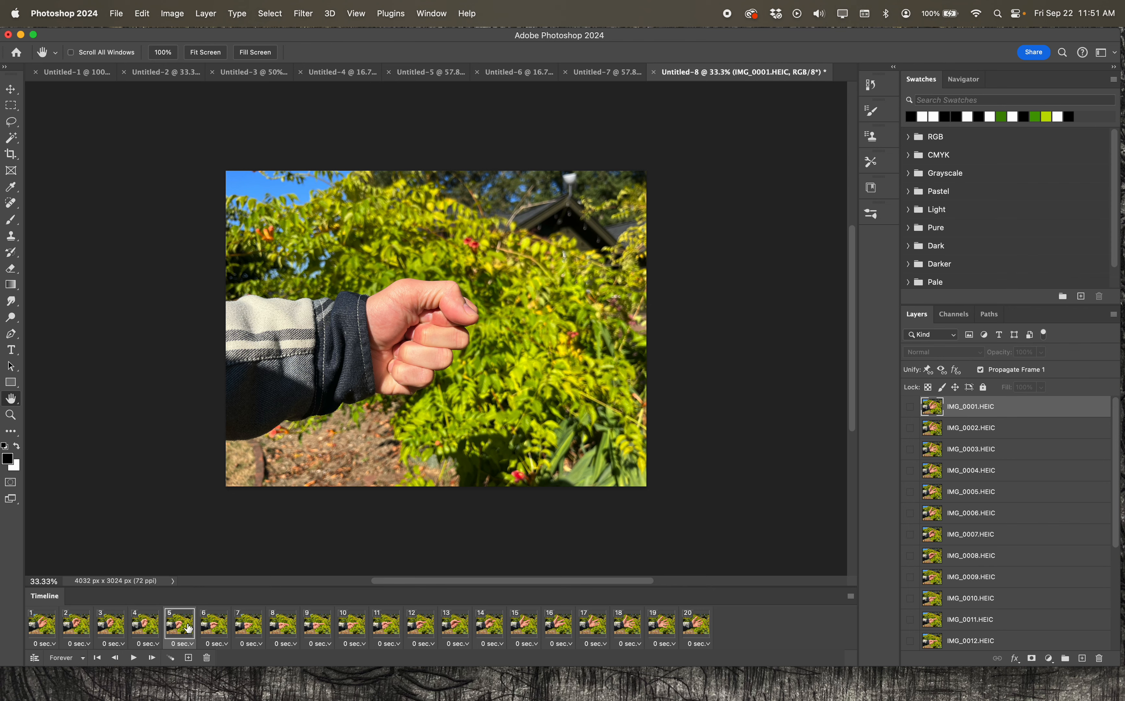
{"action": "left_click", "coordinate": [133, 657]}
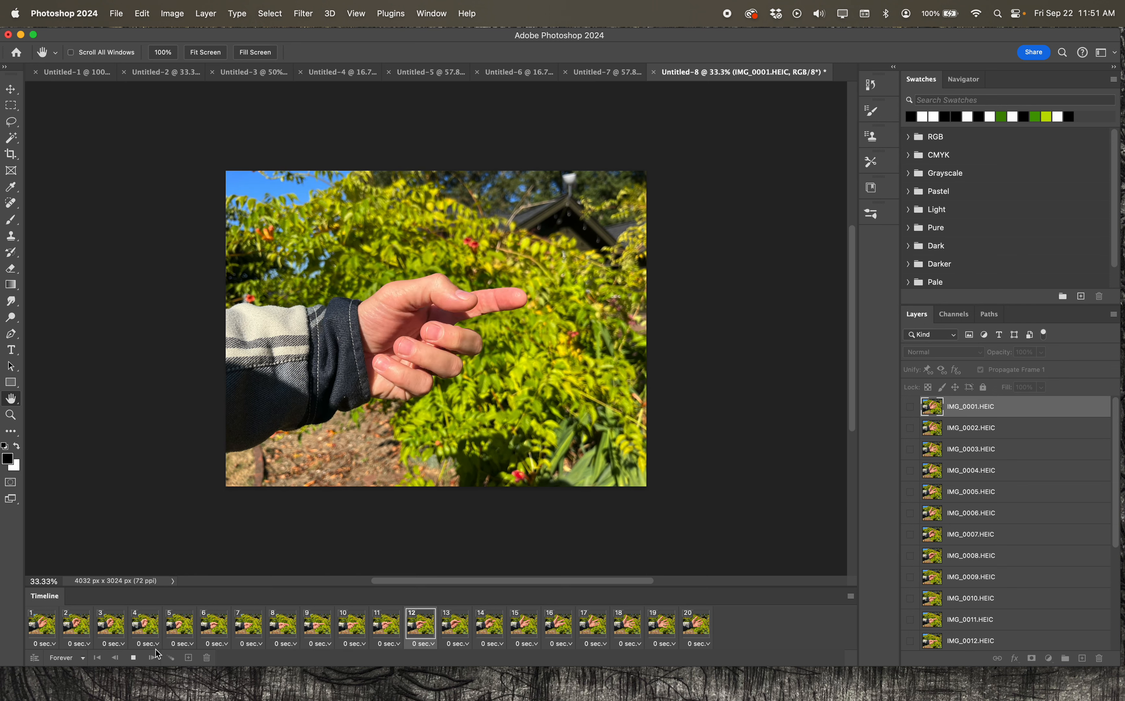
{"action": "key", "text": "space"}
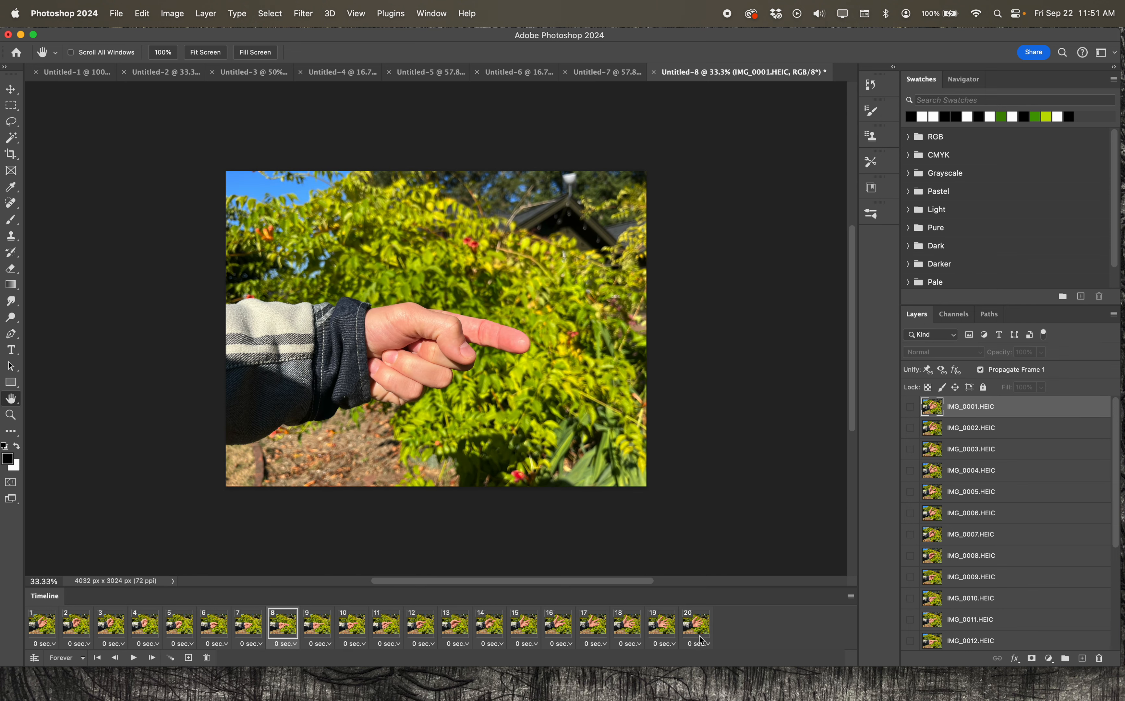
Look through the Timeline options, then set the delay of frame 1 to No delay
{"action": "left_click", "coordinate": [850, 597]}
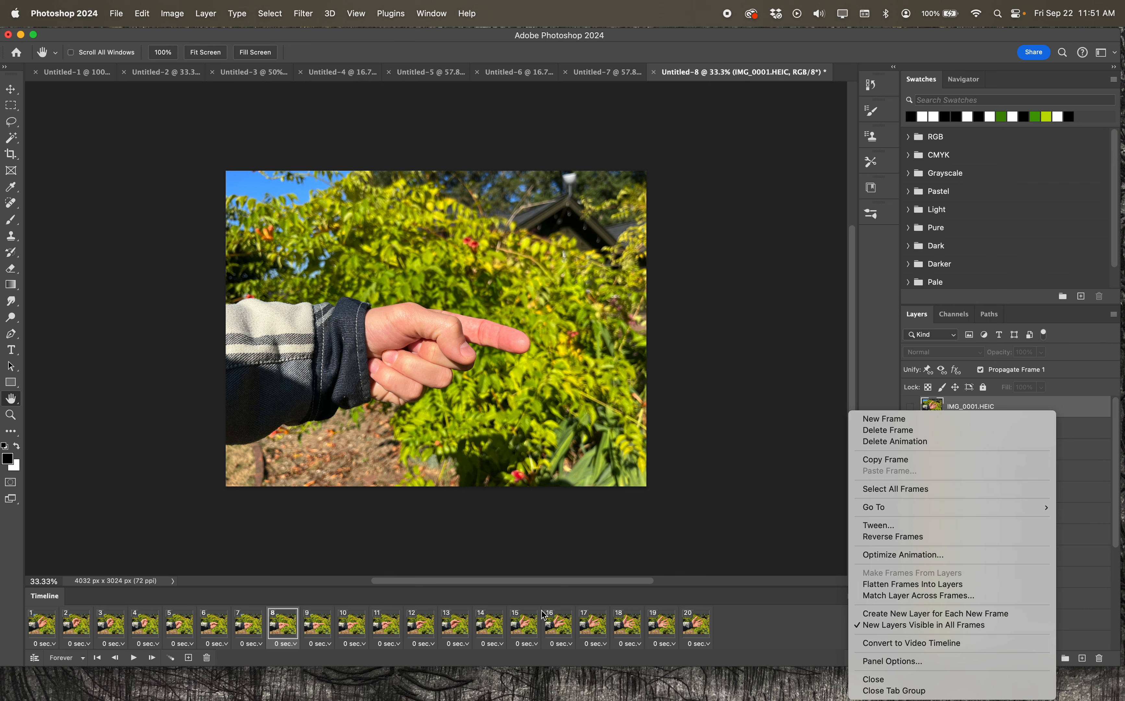
{"action": "left_click", "coordinate": [52, 645]}
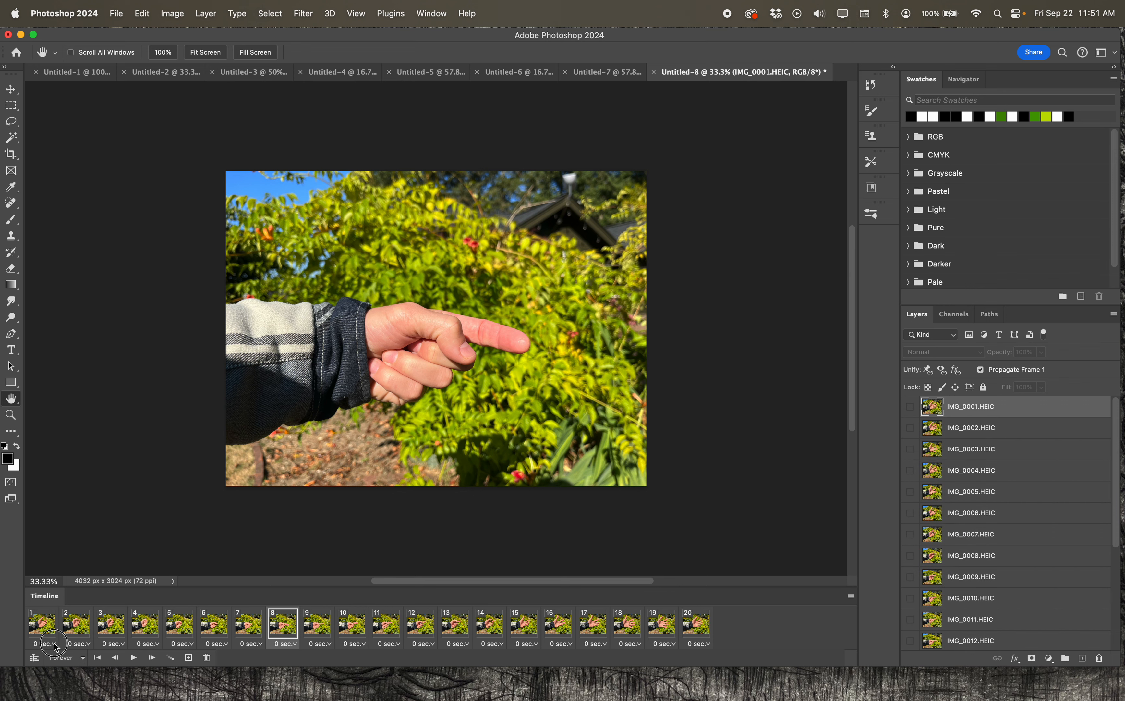
{"action": "left_click", "coordinate": [55, 645]}
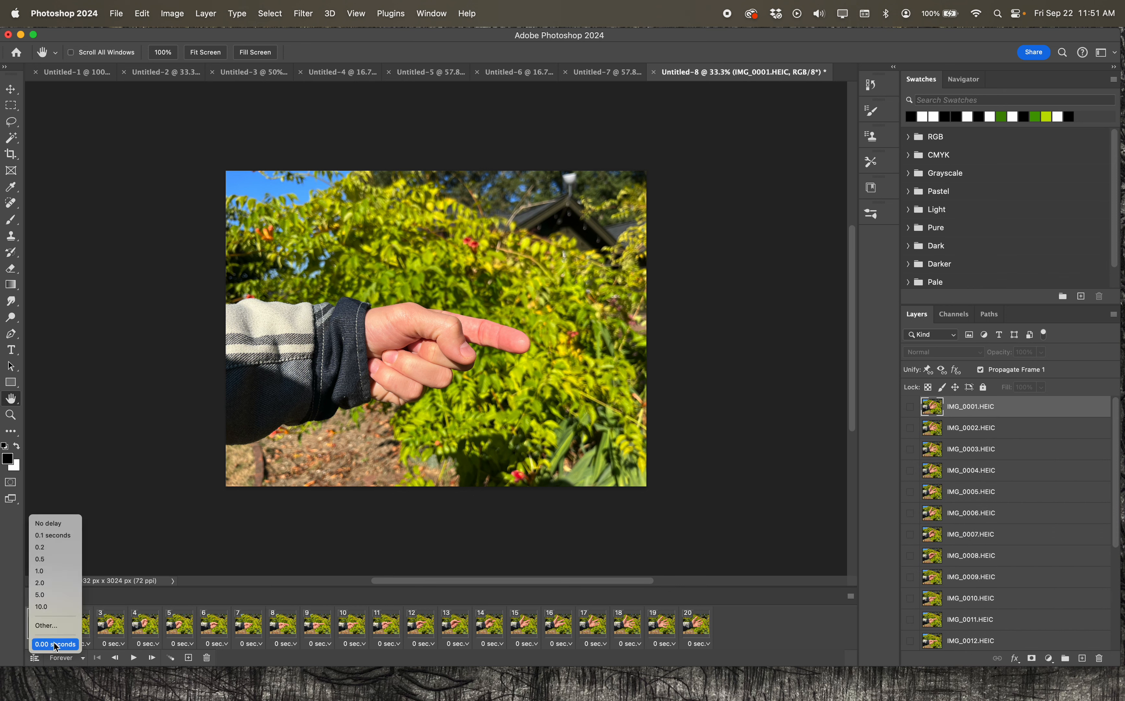
{"action": "left_click", "coordinate": [76, 523]}
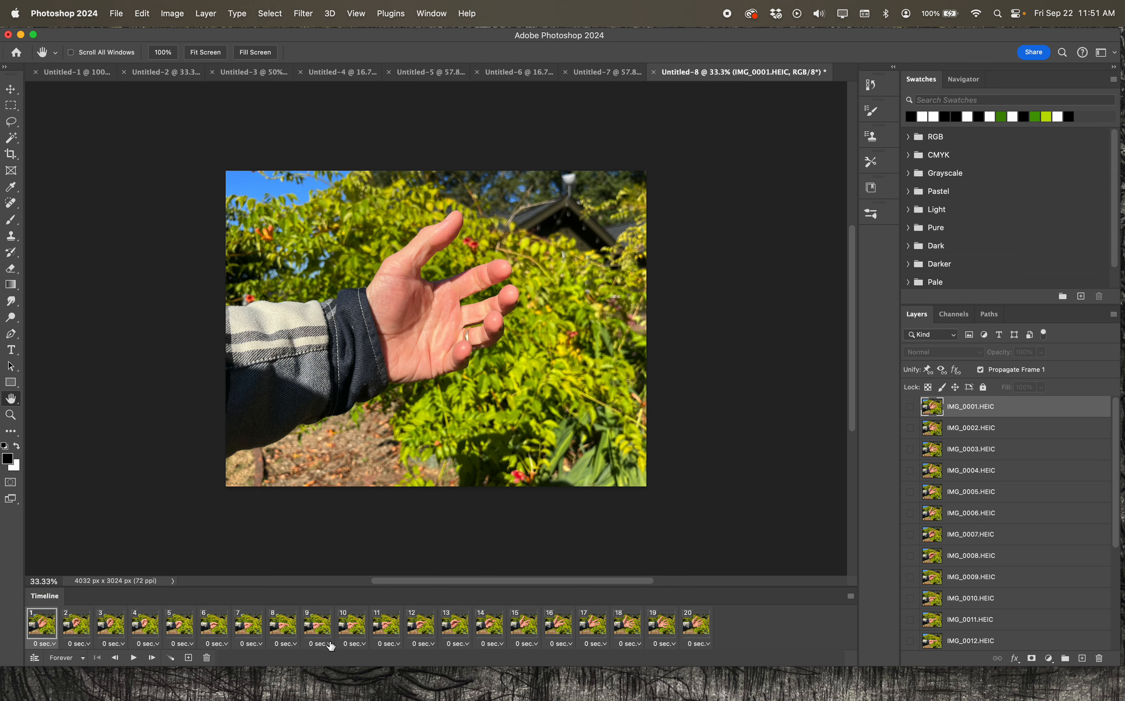
Set the delay of all frames to 0.5 seconds and preview the animation at that pace
{"action": "left_click", "coordinate": [690, 630], "text": "shift"}
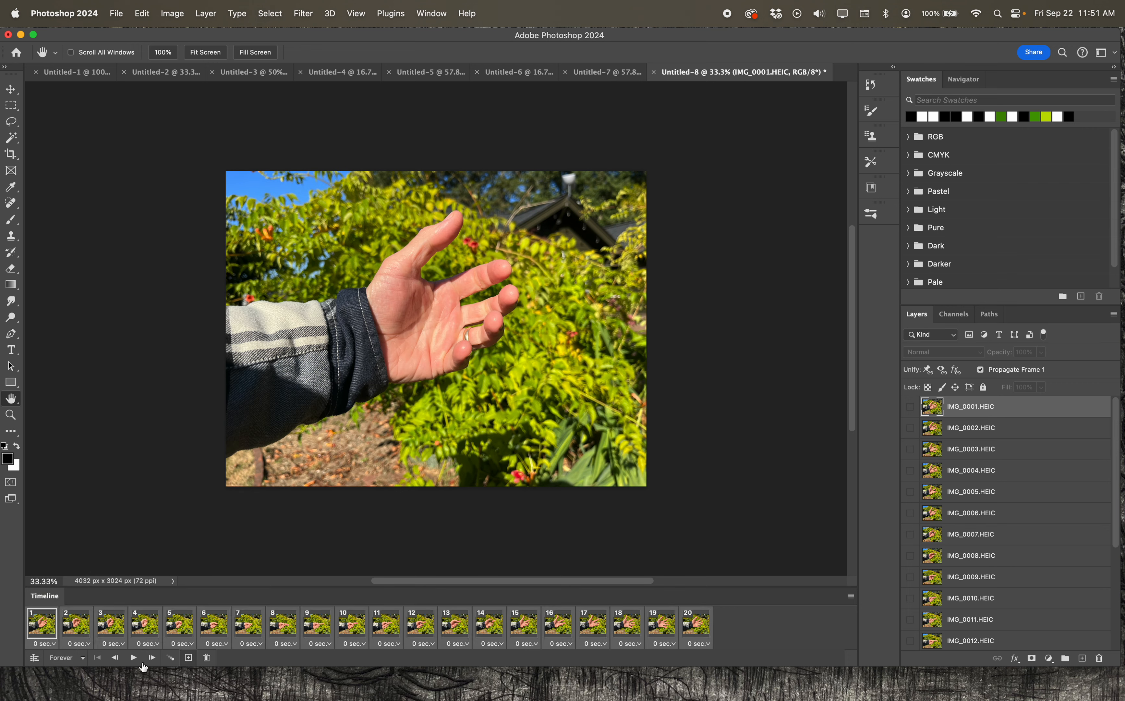
{"action": "left_click", "coordinate": [51, 645]}
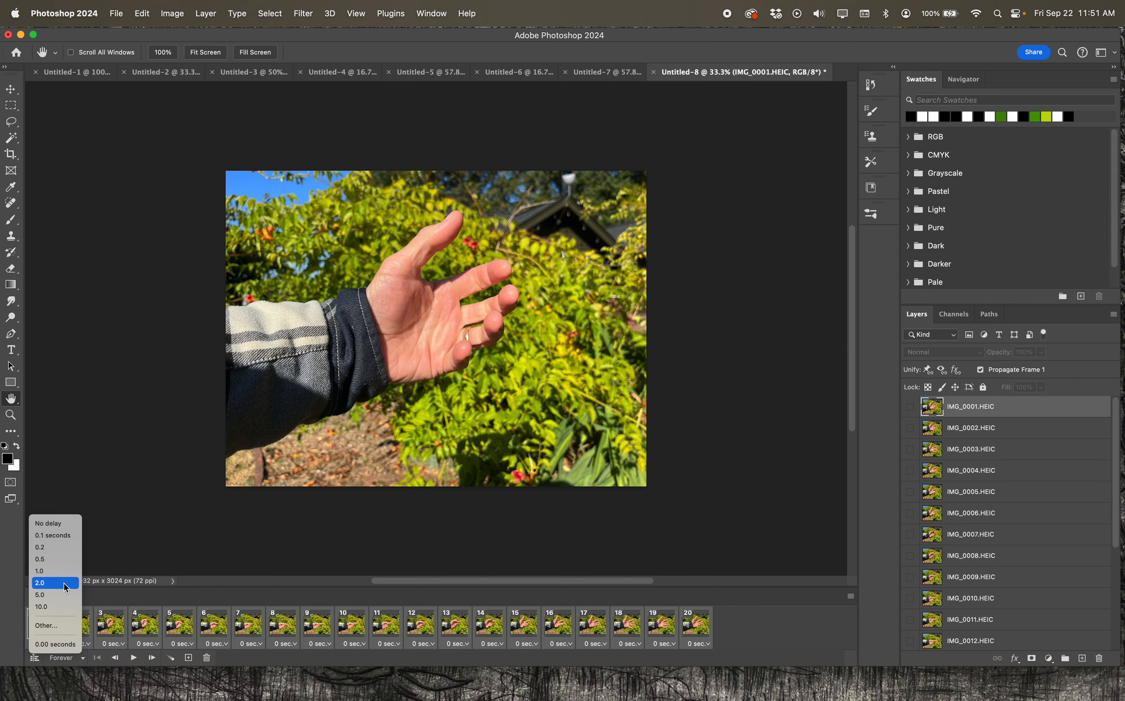
{"action": "left_click", "coordinate": [51, 559]}
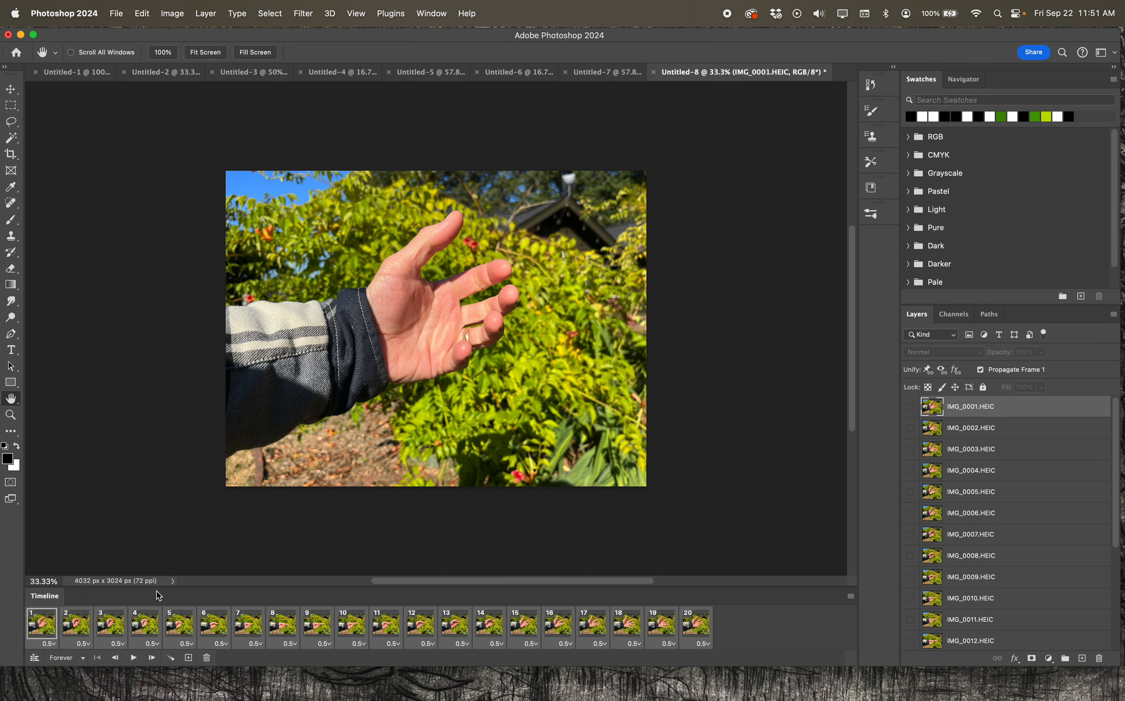
{"action": "key", "text": "space"}
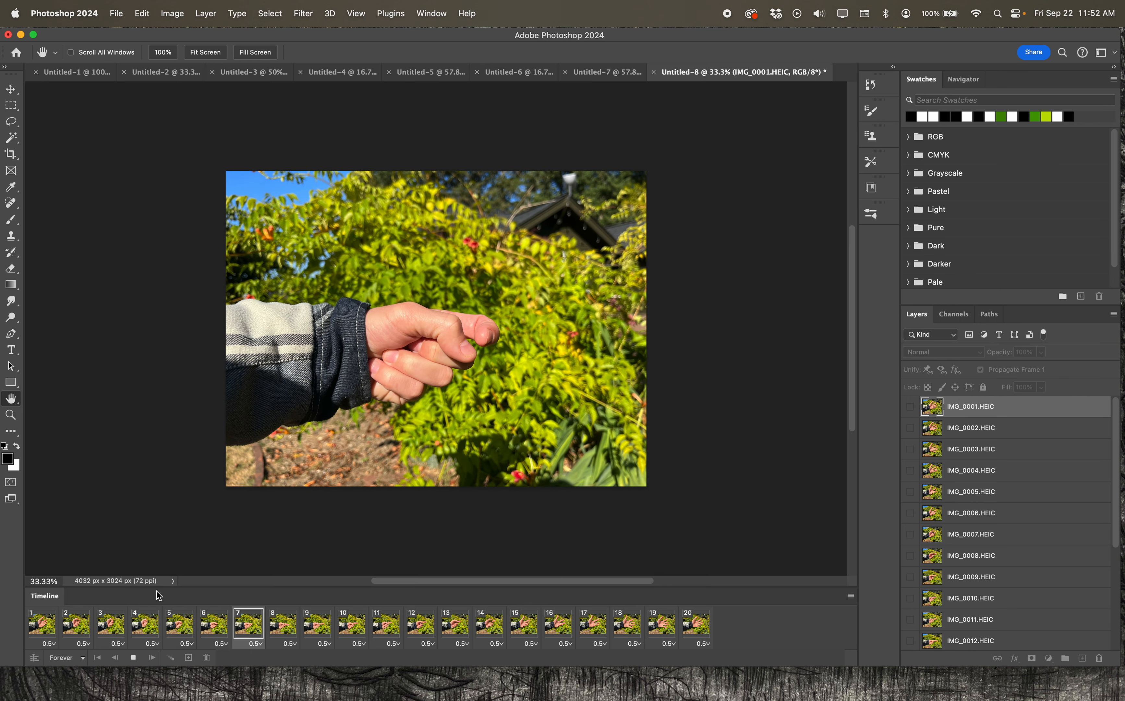
{"action": "key", "text": "space"}
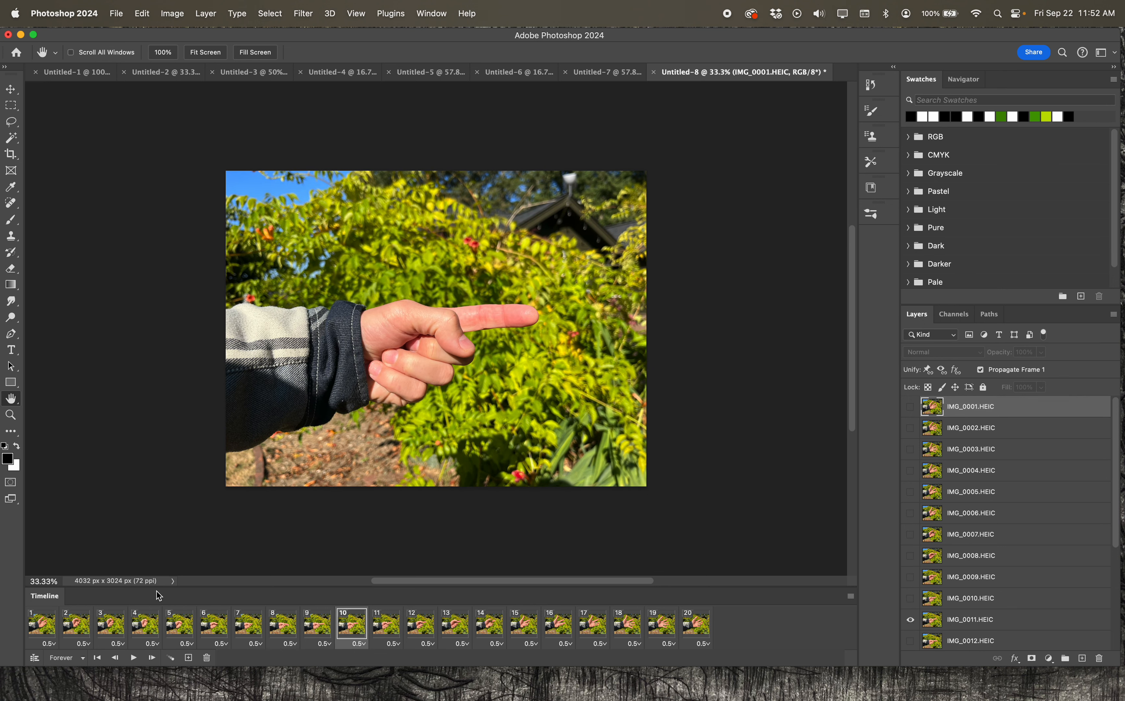
Set all frames in the timeline to No delay and preview the faster playback
{"action": "left_click", "coordinate": [40, 626]}
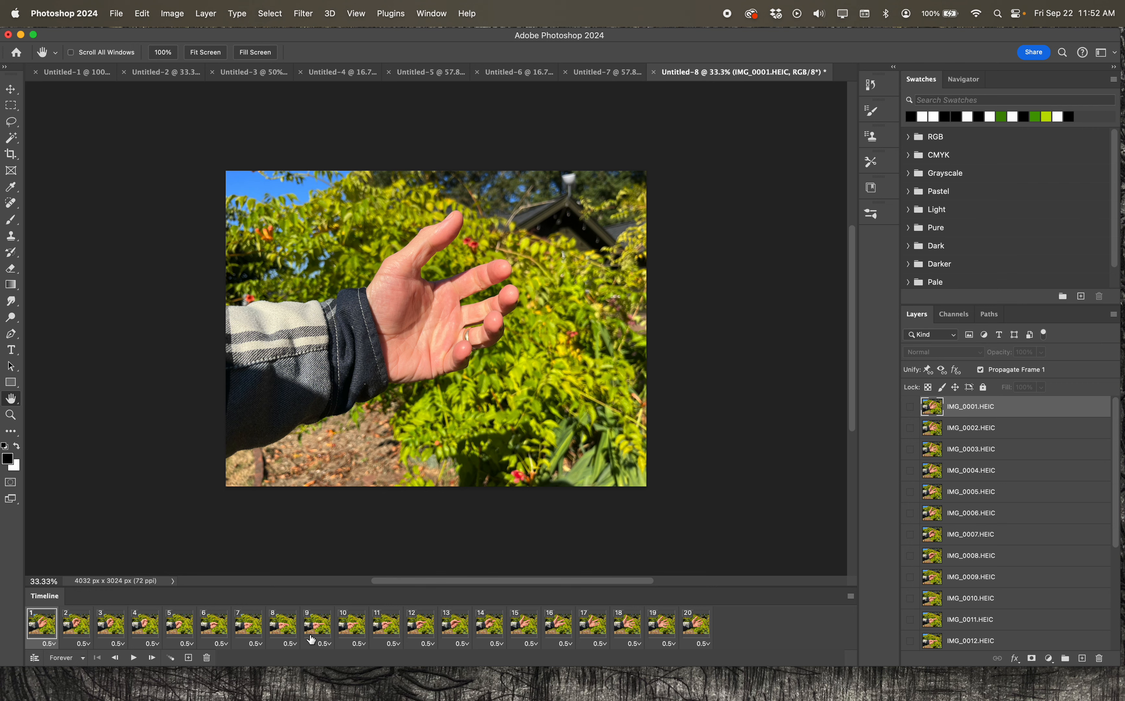
{"action": "left_click", "coordinate": [694, 630], "text": "shift"}
{"action": "left_click", "coordinate": [54, 644]}
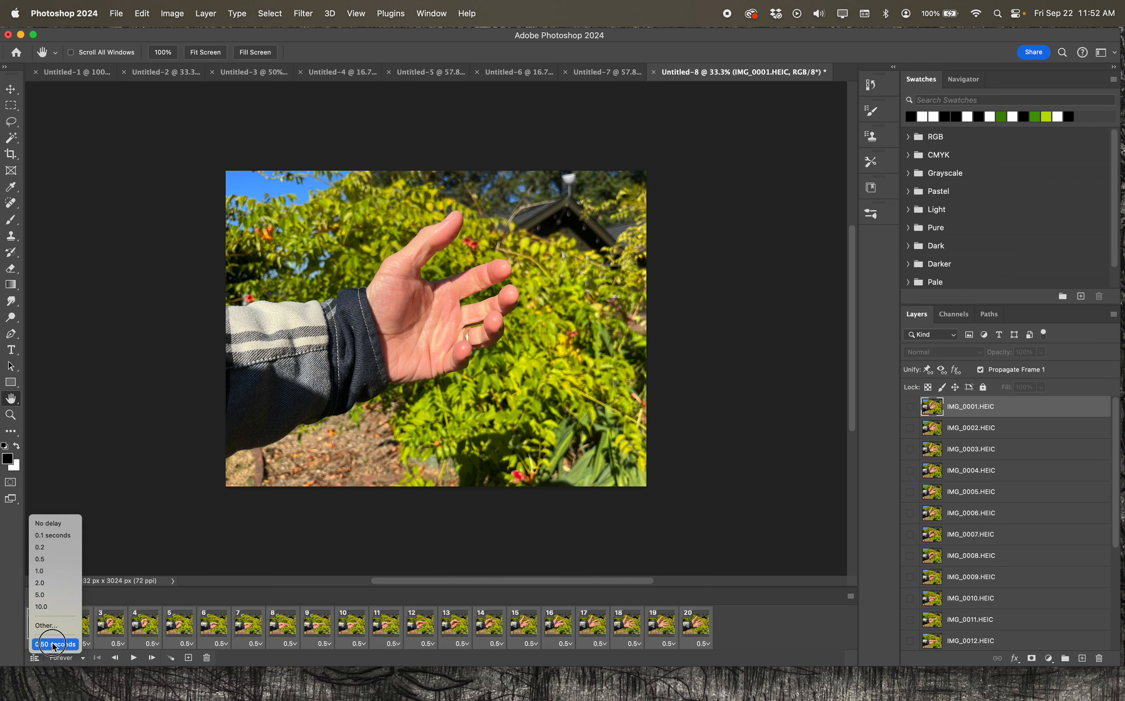
{"action": "left_click", "coordinate": [52, 523]}
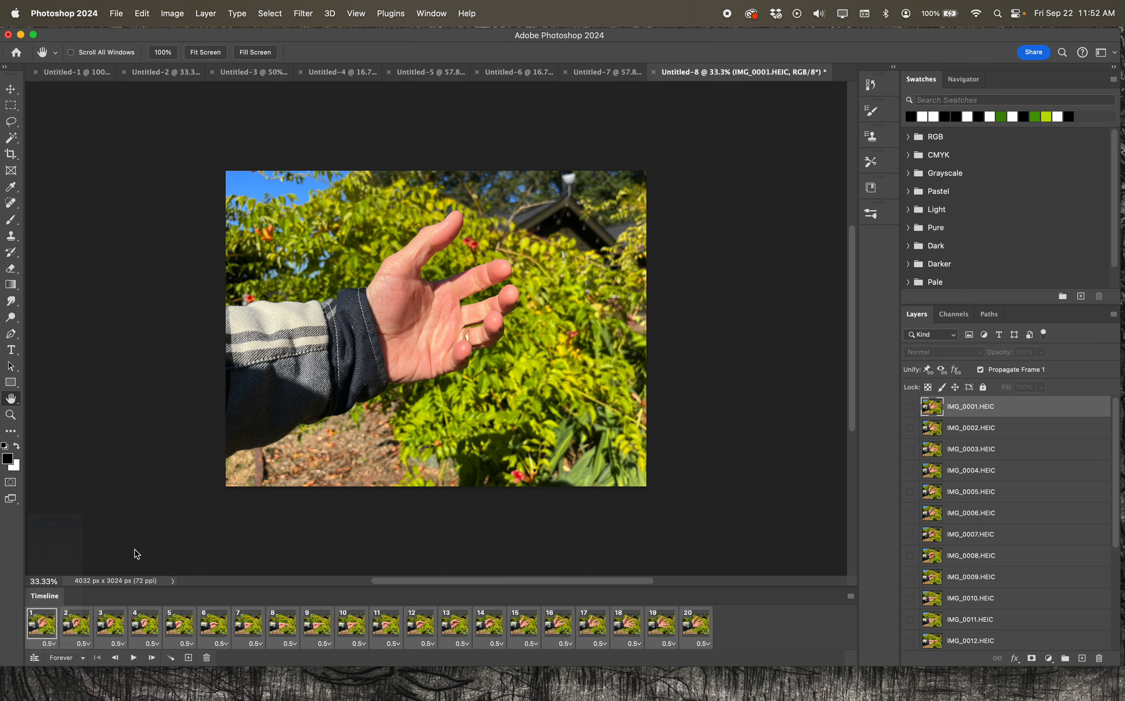
{"action": "key", "text": "space"}
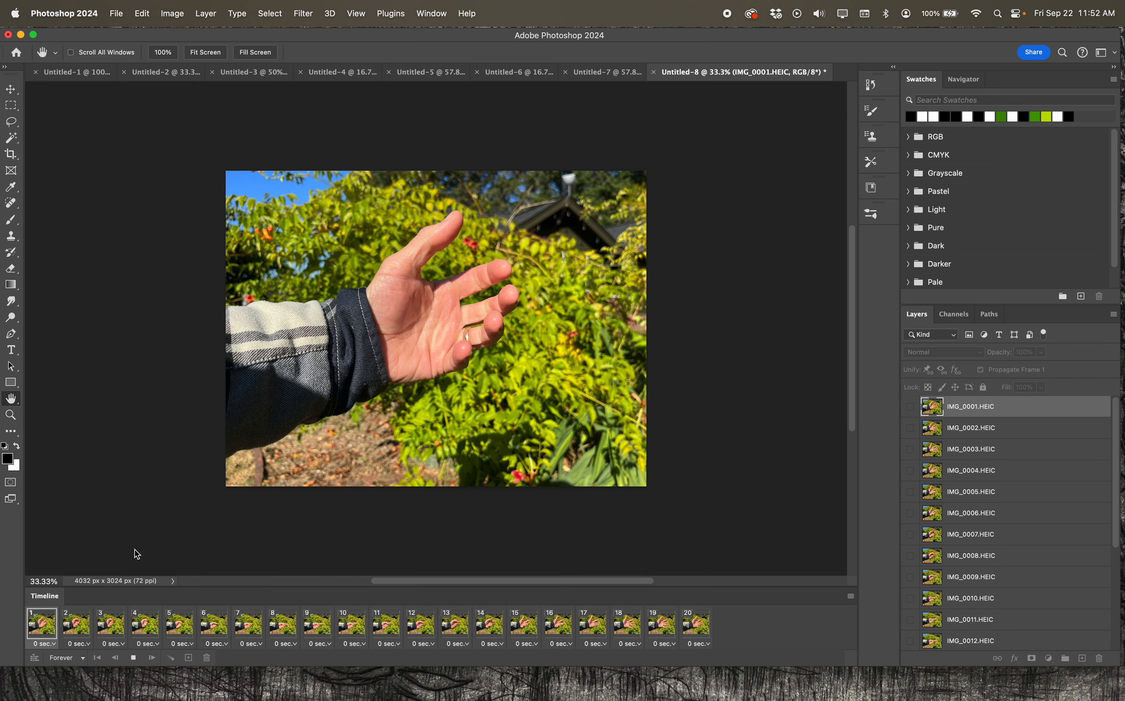
{"action": "key", "text": "space"}
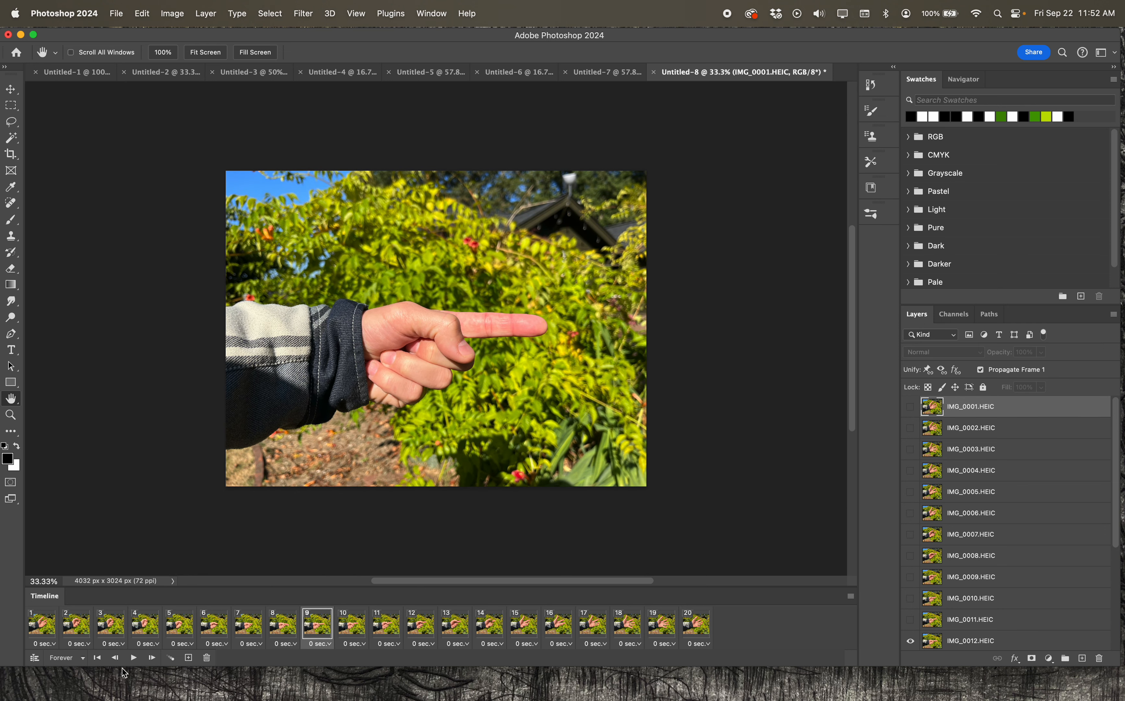
Keep the animation looping option at Forever and duplicate frame 9
{"action": "left_click", "coordinate": [84, 659]}
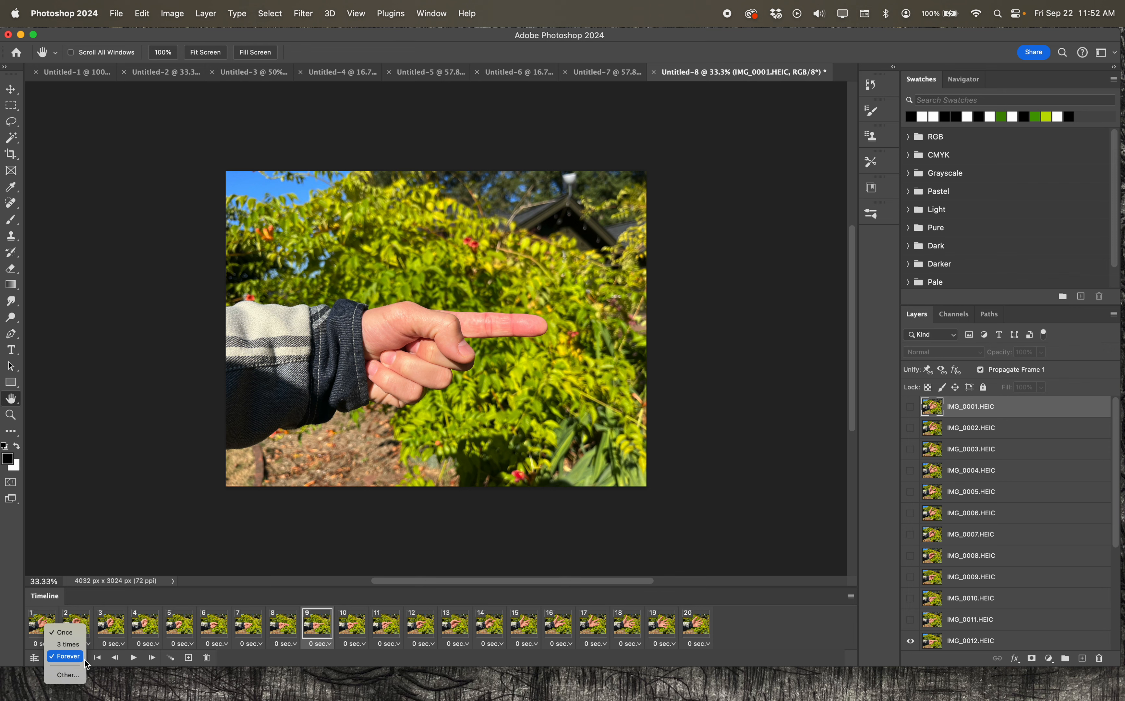
{"action": "left_click", "coordinate": [84, 659]}
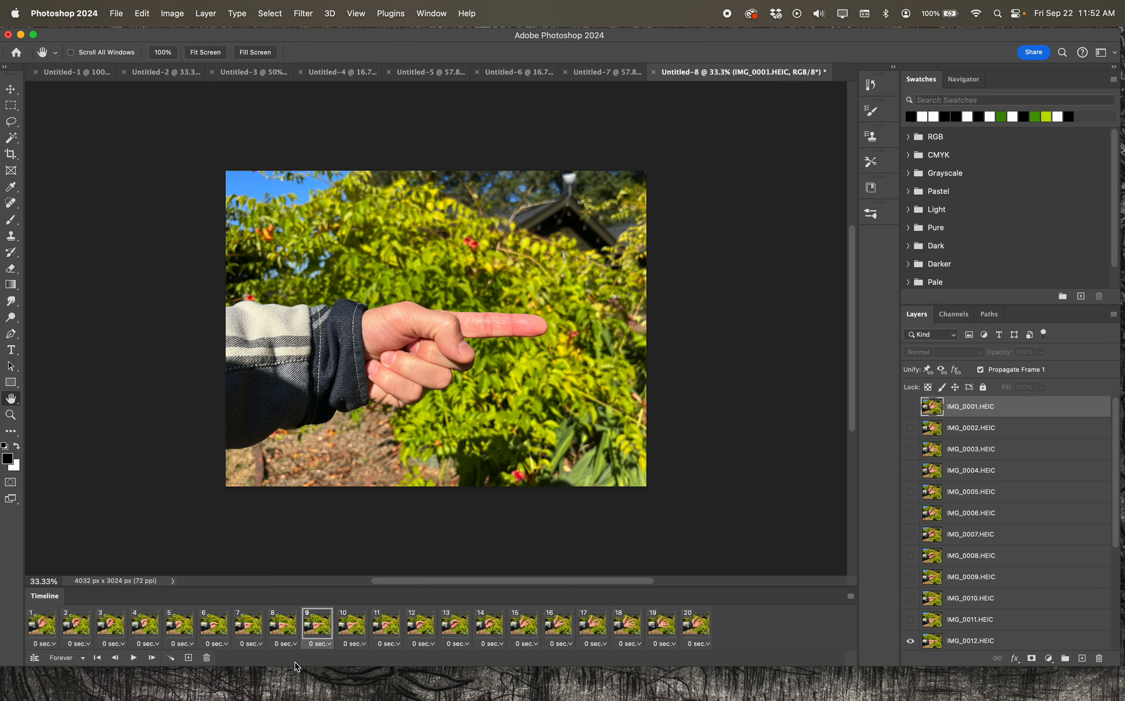
{"action": "left_click", "coordinate": [188, 658]}
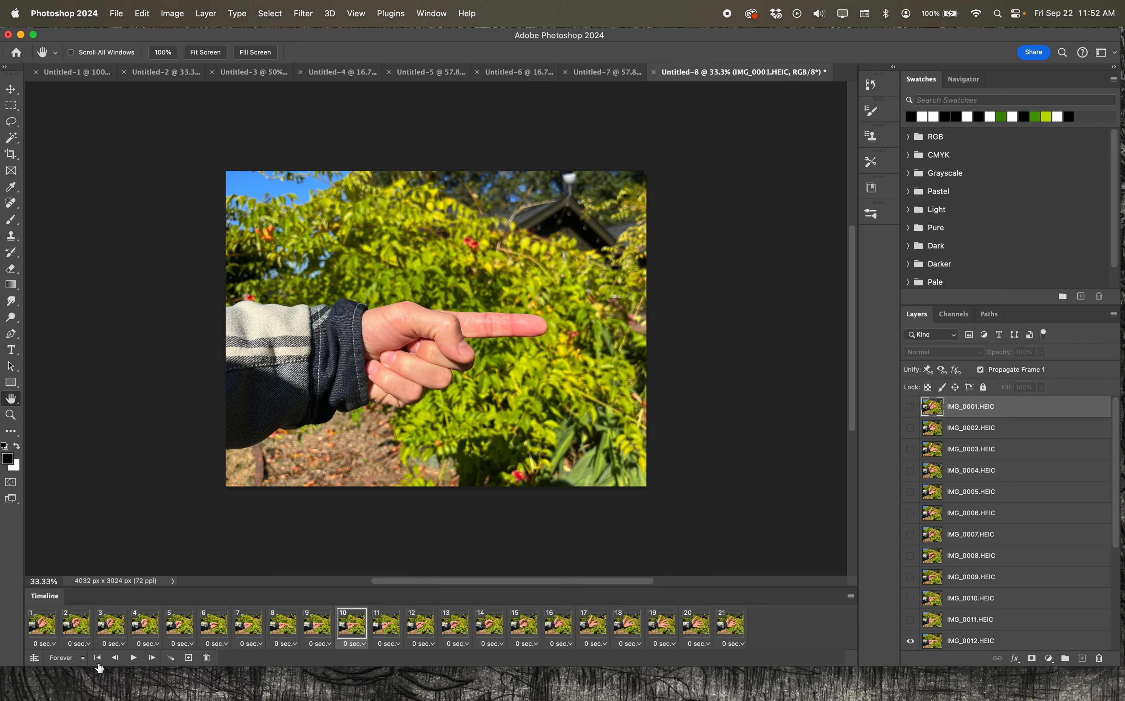
Step back through the frames from the duplicated frame and play and stop the animation
{"action": "left_click", "coordinate": [113, 658]}
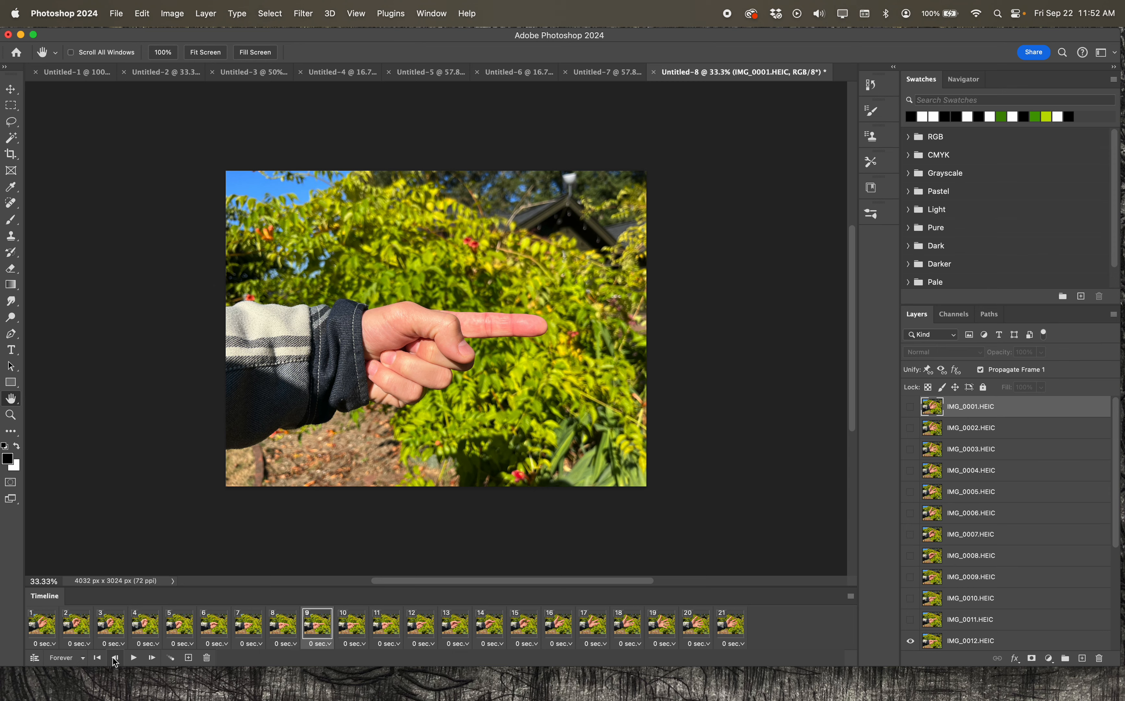
{"action": "left_click", "coordinate": [114, 659]}
{"action": "key", "text": "space"}
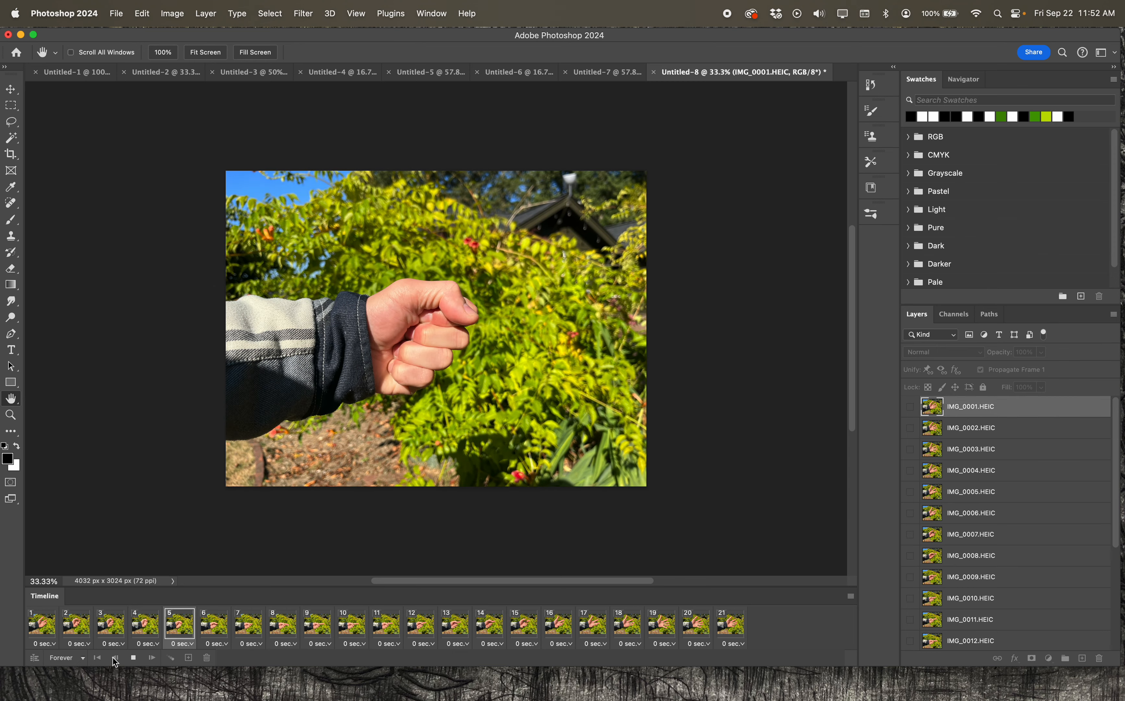
{"action": "key", "text": "space"}
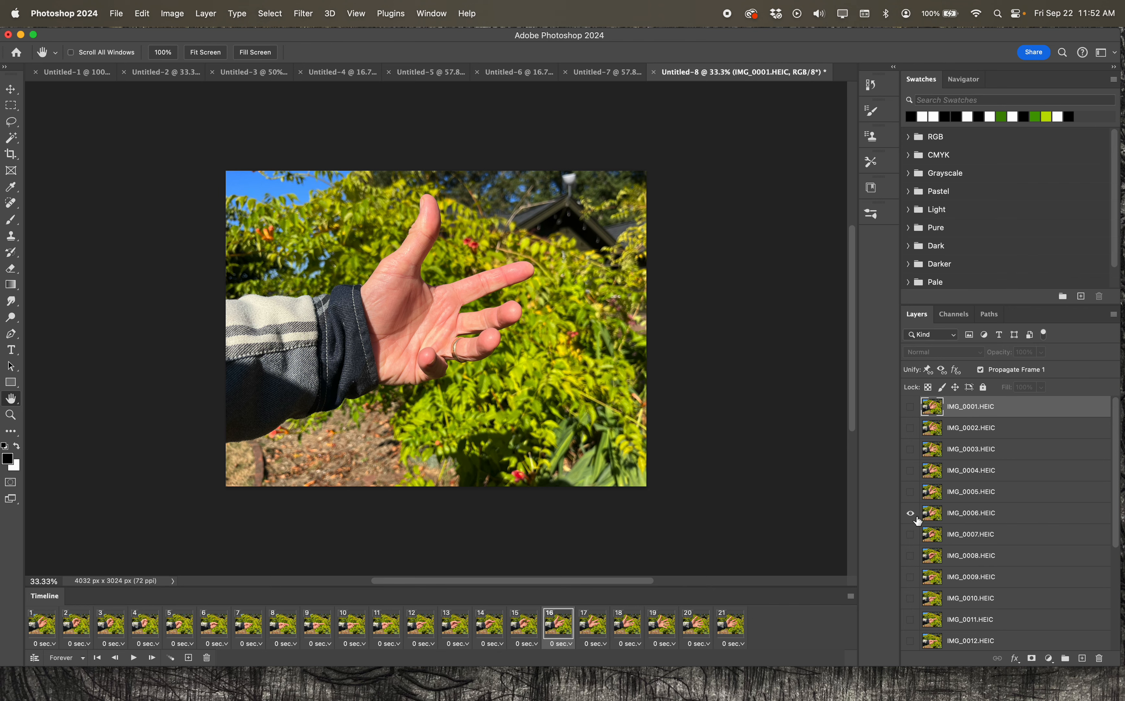
{"action": "key", "text": "space"}
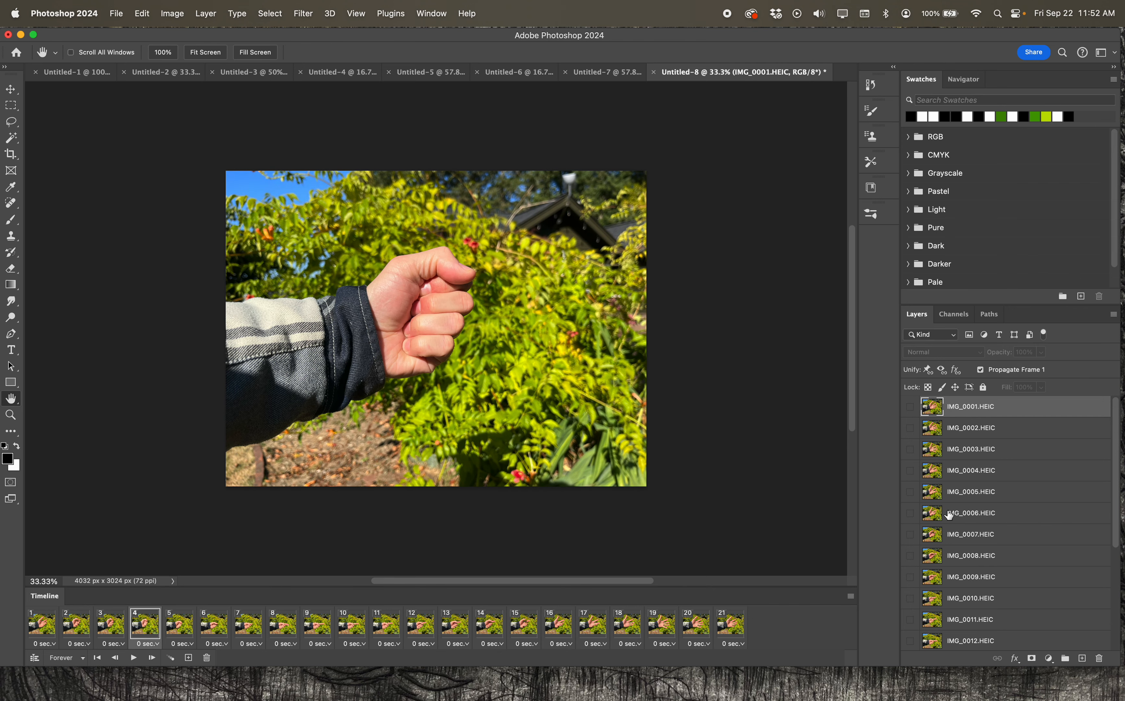
In frame 1, lasso the foliage above the arm on layer IMG_9999.HEIC and delete the selected area
{"action": "scroll", "coordinate": [979, 525], "scroll_direction": "down", "scroll_amount": 5}
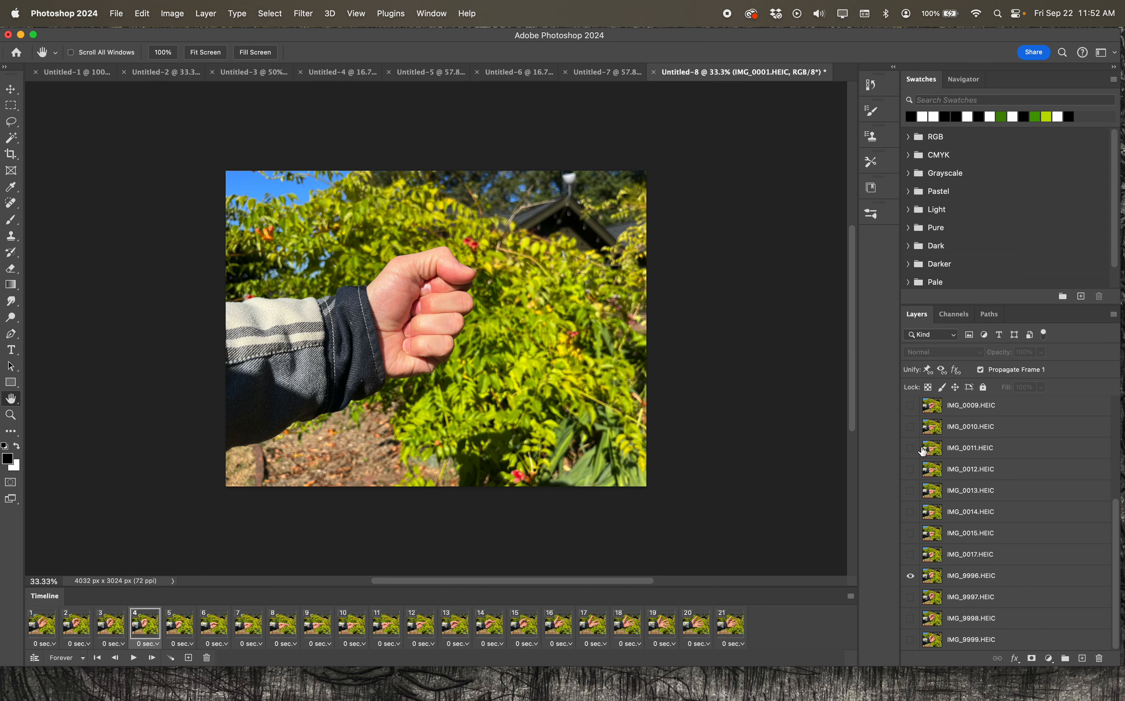
{"action": "left_click", "coordinate": [46, 636]}
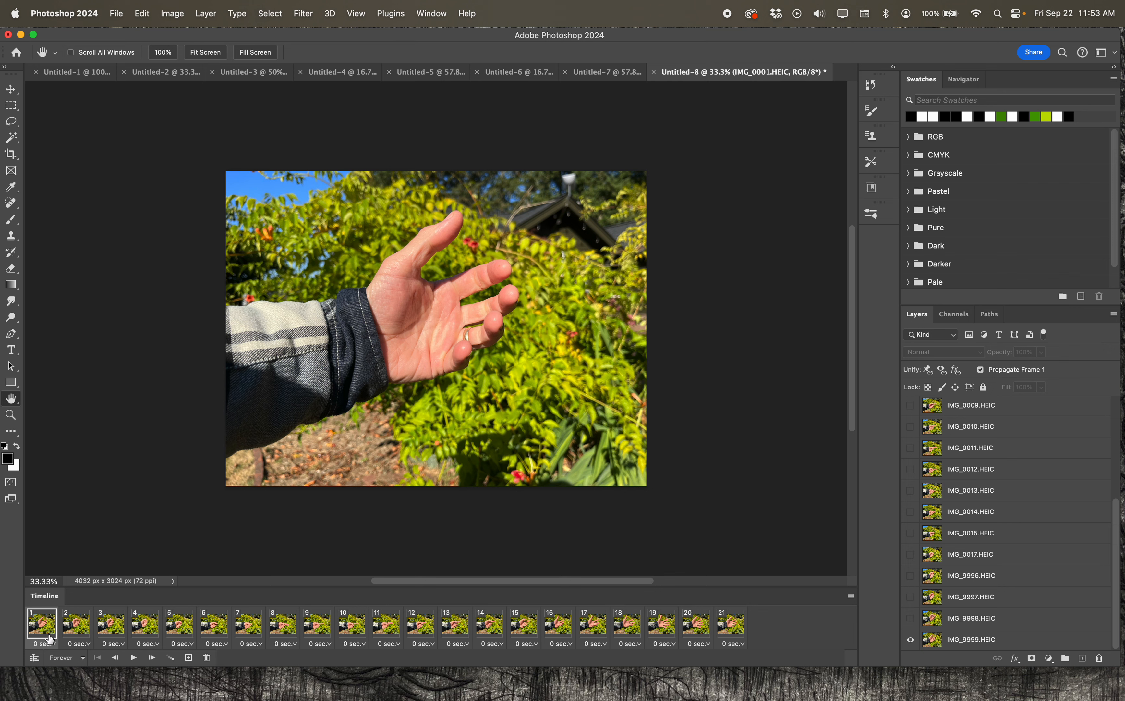
{"action": "left_click", "coordinate": [1005, 640]}
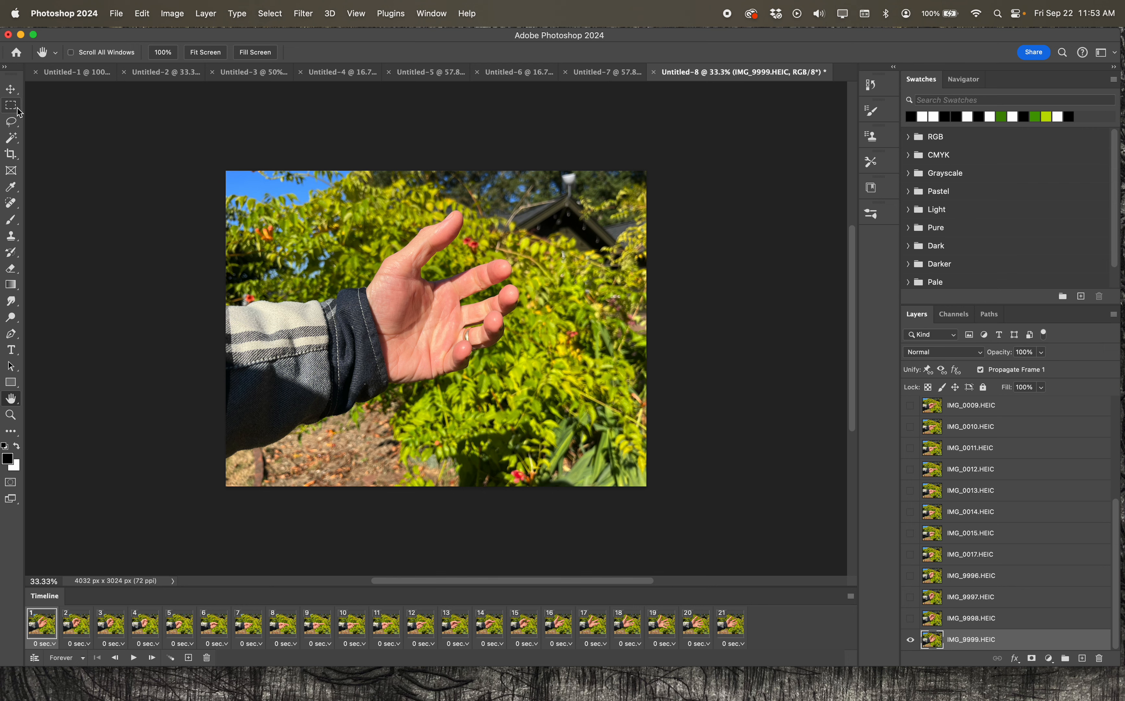
{"action": "left_click", "coordinate": [11, 122]}
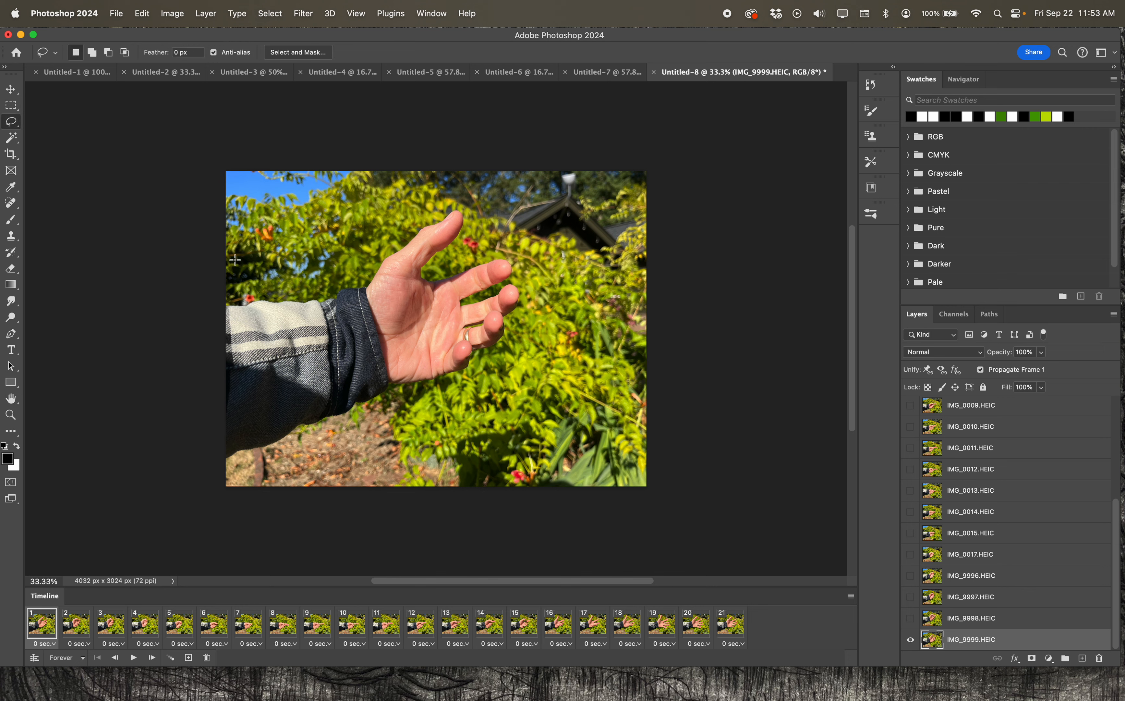
{"action": "mouse_move", "coordinate": [275, 298]}
{"action": "left_mouse_down"}
{"action": "mouse_move", "coordinate": [354, 284]}
{"action": "mouse_move", "coordinate": [385, 262]}
{"action": "mouse_move", "coordinate": [418, 195]}
{"action": "mouse_move", "coordinate": [365, 185]}
{"action": "mouse_move", "coordinate": [294, 202]}
{"action": "mouse_move", "coordinate": [260, 234]}
{"action": "mouse_move", "coordinate": [254, 272]}
{"action": "mouse_move", "coordinate": [275, 297]}
{"action": "left_mouse_up"}
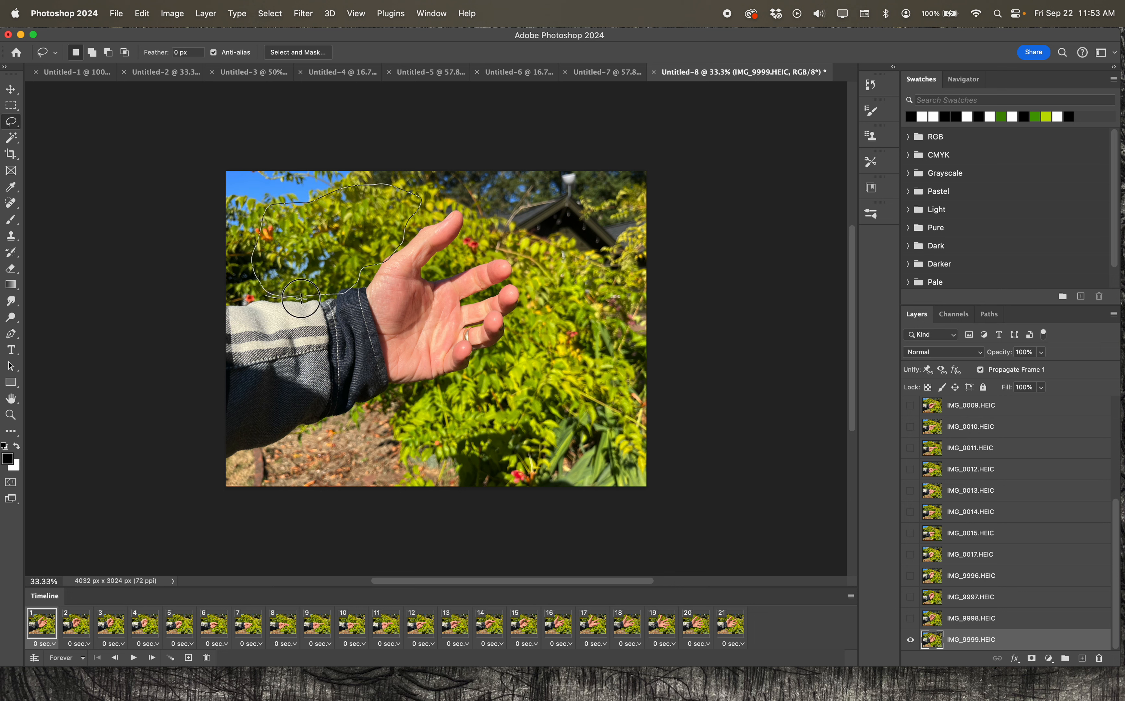
{"action": "key", "text": "Delete"}
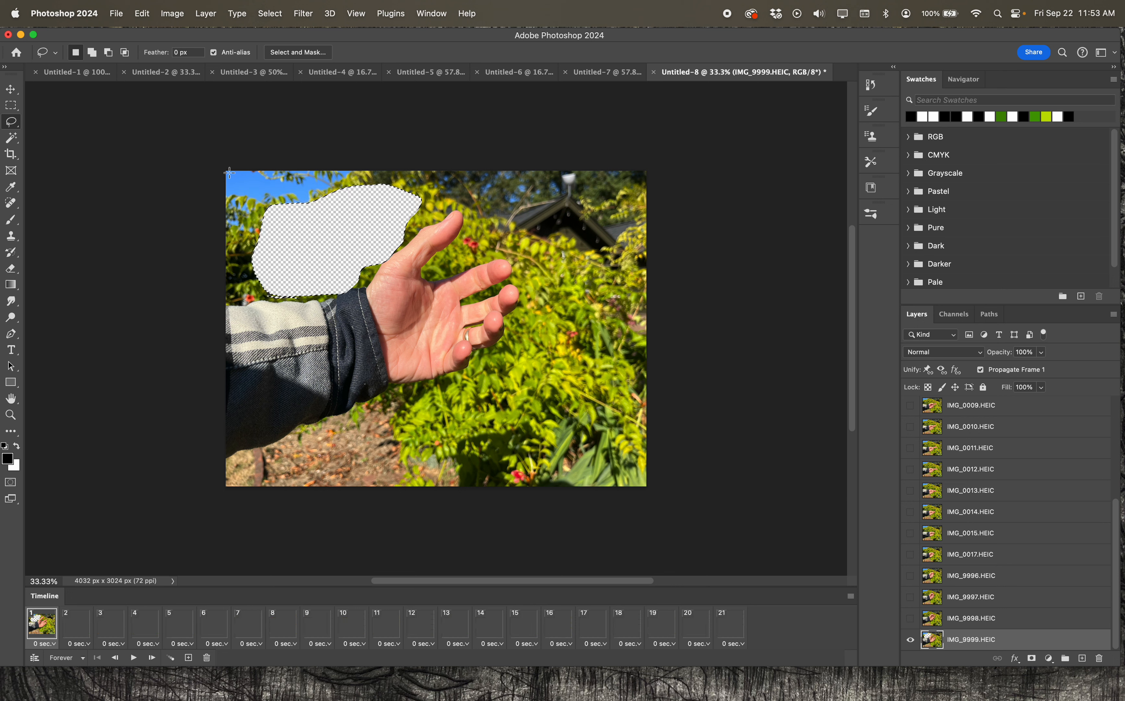
Preview the animation to check the cut-out in frame 1
{"action": "key", "text": "space"}
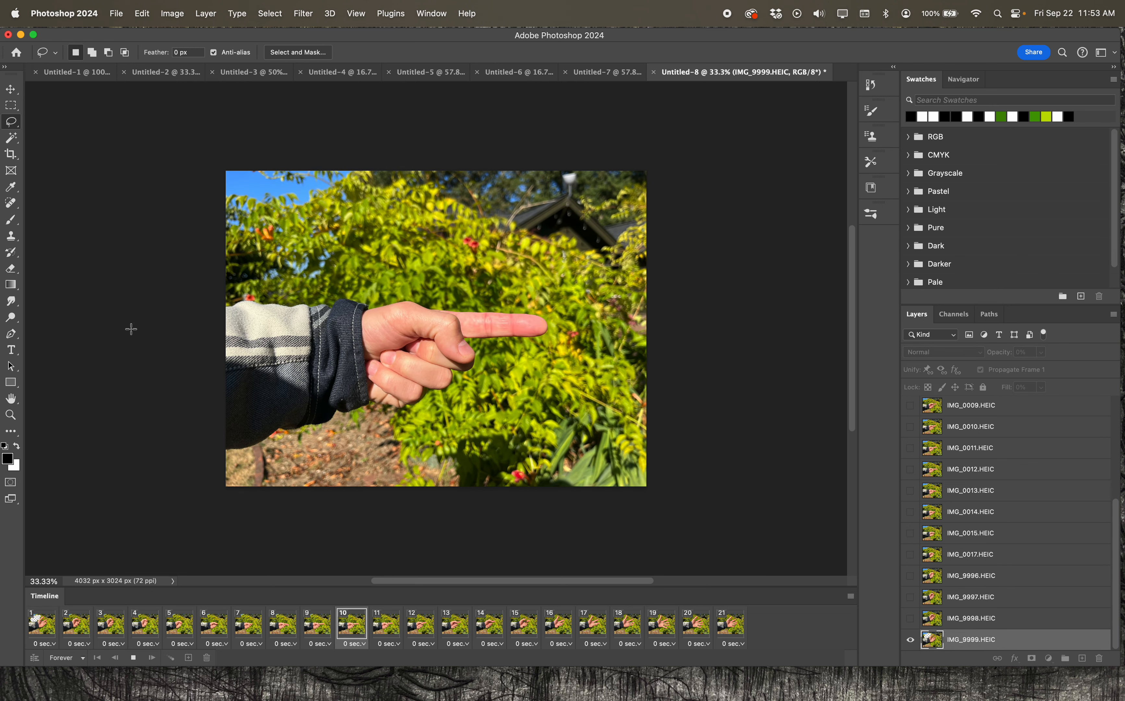
{"action": "key", "text": "space"}
{"action": "key", "text": "space"}
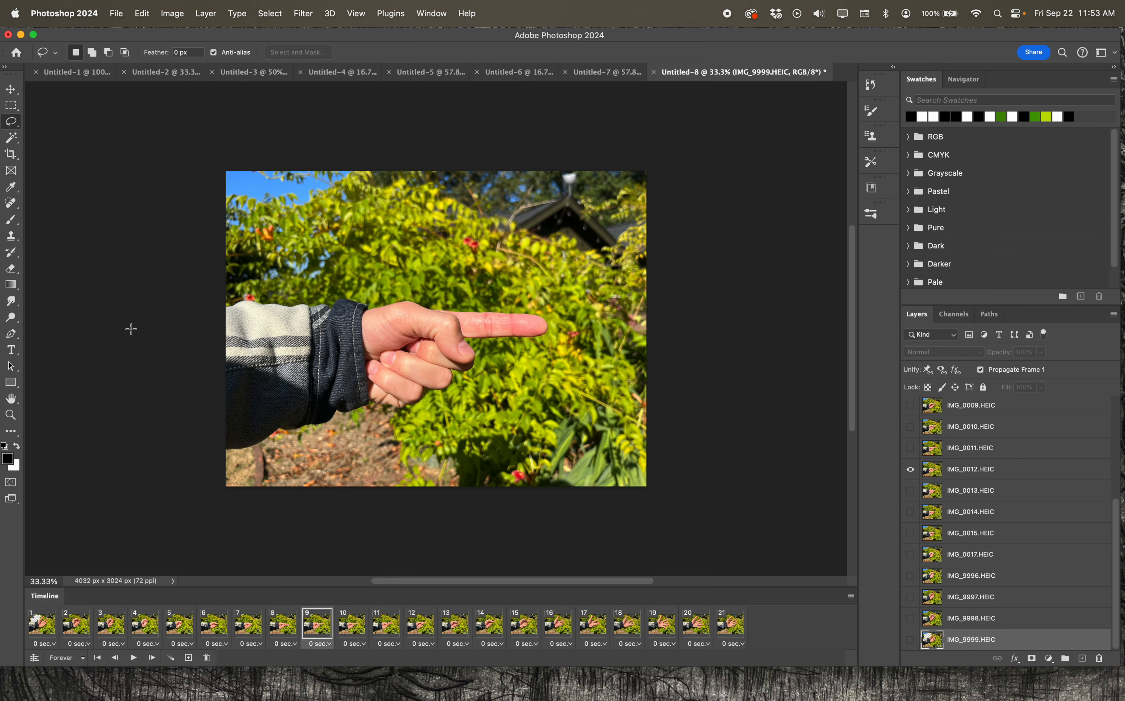
In frame 2, lasso a smaller foliage area above the hand on layer IMG_9998.HEIC and delete it
{"action": "left_click", "coordinate": [38, 629]}
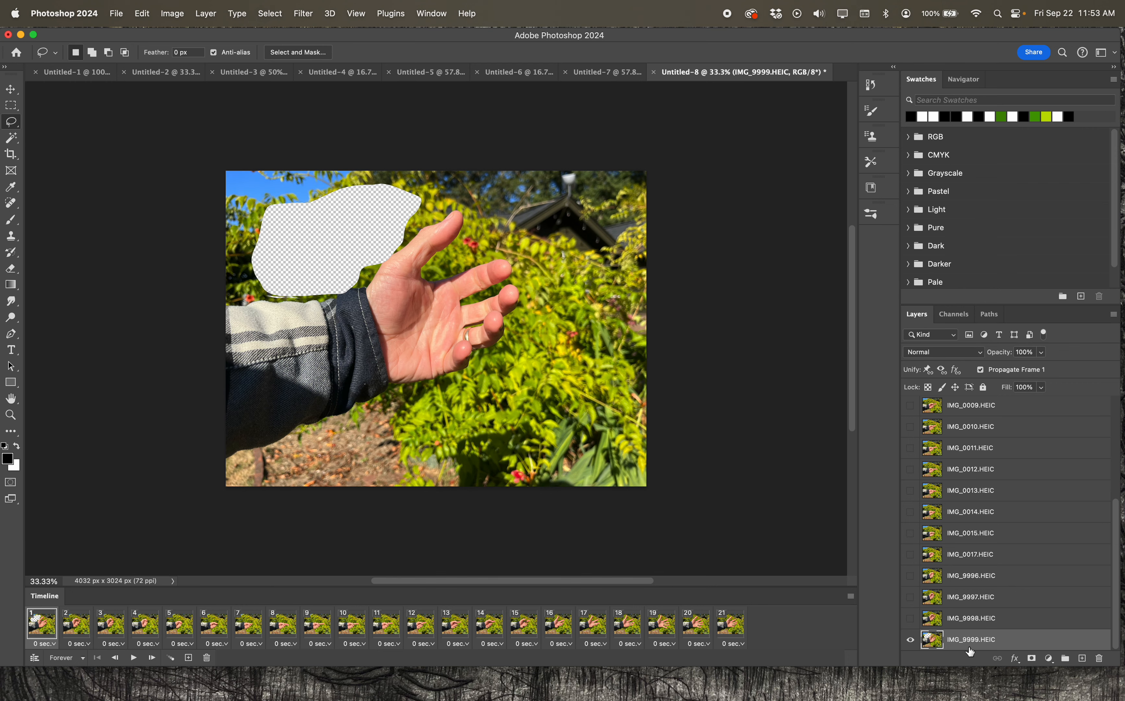
{"action": "left_click", "coordinate": [79, 626]}
{"action": "left_click", "coordinate": [986, 615]}
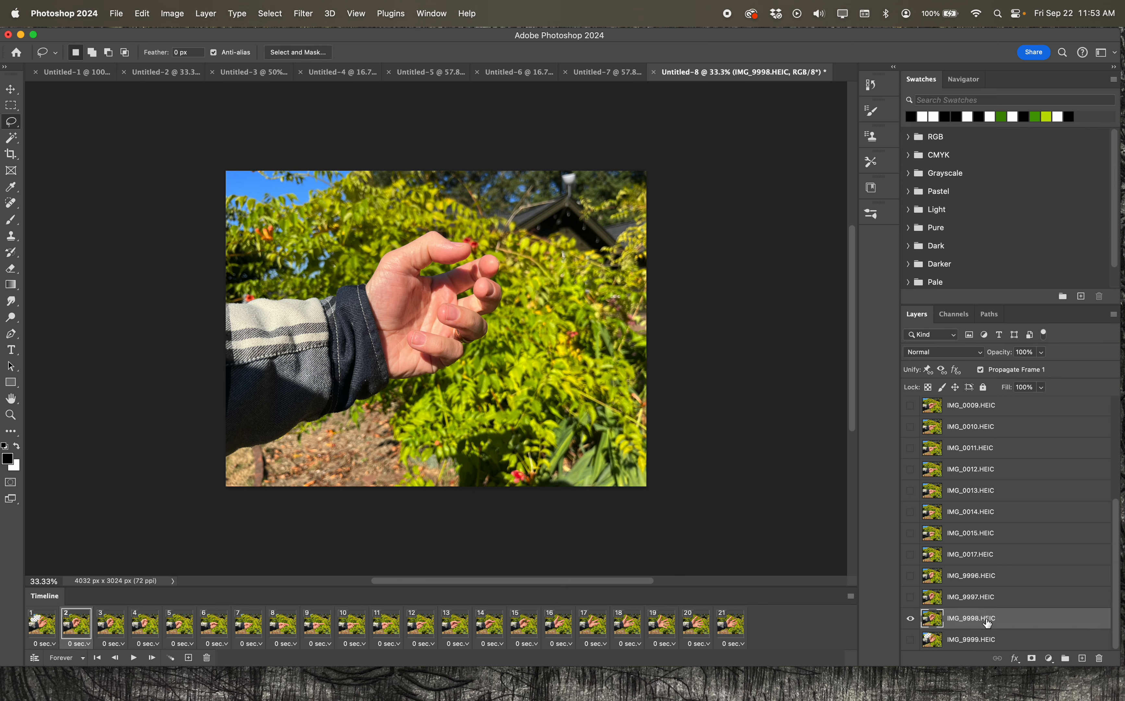
{"action": "left_click", "coordinate": [81, 626]}
{"action": "mouse_move", "coordinate": [374, 208]}
{"action": "left_mouse_down"}
{"action": "mouse_move", "coordinate": [305, 206]}
{"action": "mouse_move", "coordinate": [293, 262]}
{"action": "mouse_move", "coordinate": [346, 265]}
{"action": "mouse_move", "coordinate": [379, 248]}
{"action": "left_mouse_up"}
{"action": "key", "text": "Delete"}
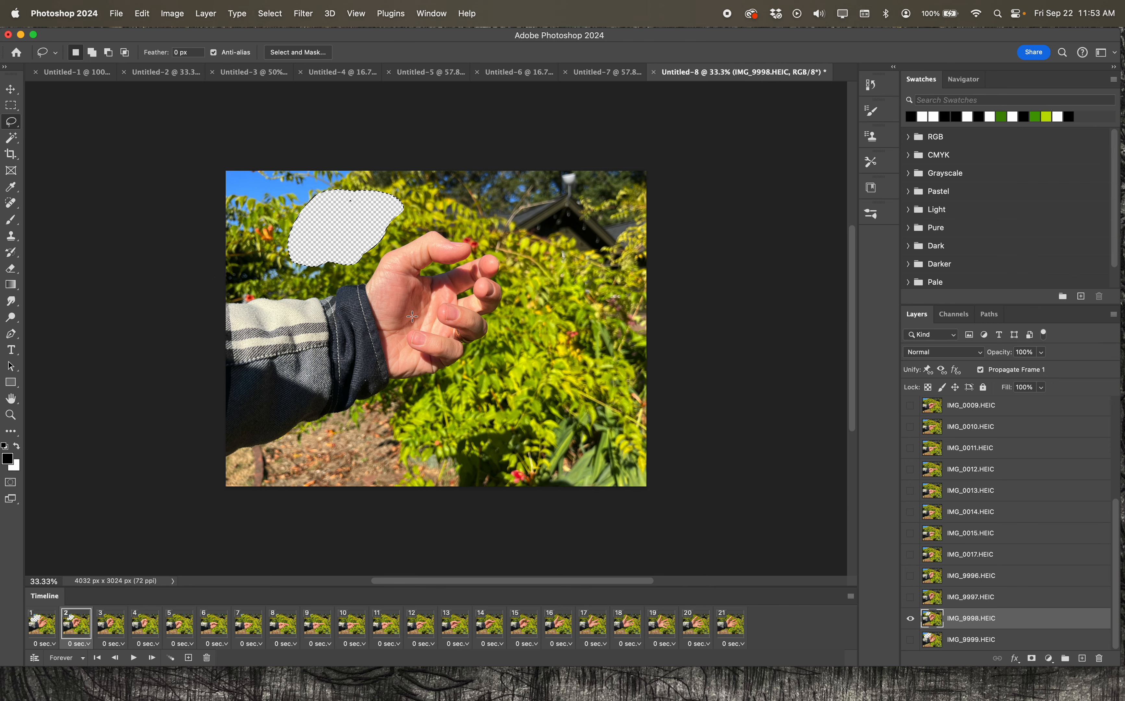
Play and stop the animation repeatedly to check the cut-outs in frames 1 and 2
{"action": "key", "text": "space"}
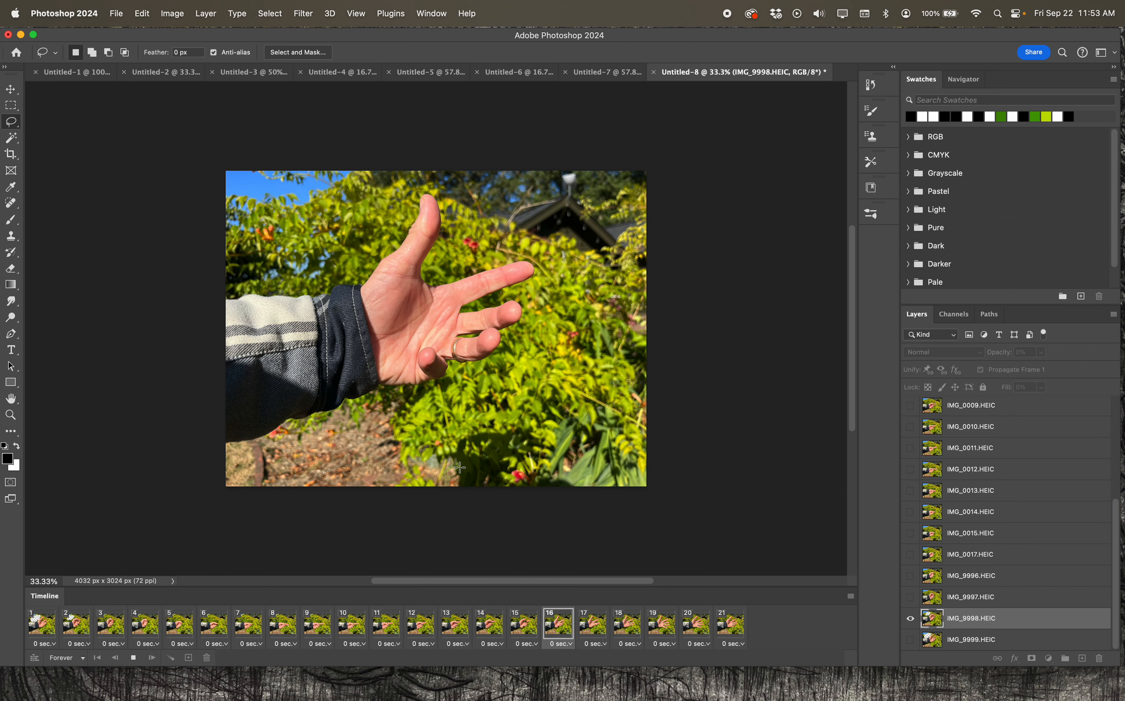
{"action": "key", "text": "space"}
{"action": "key", "text": "space"}
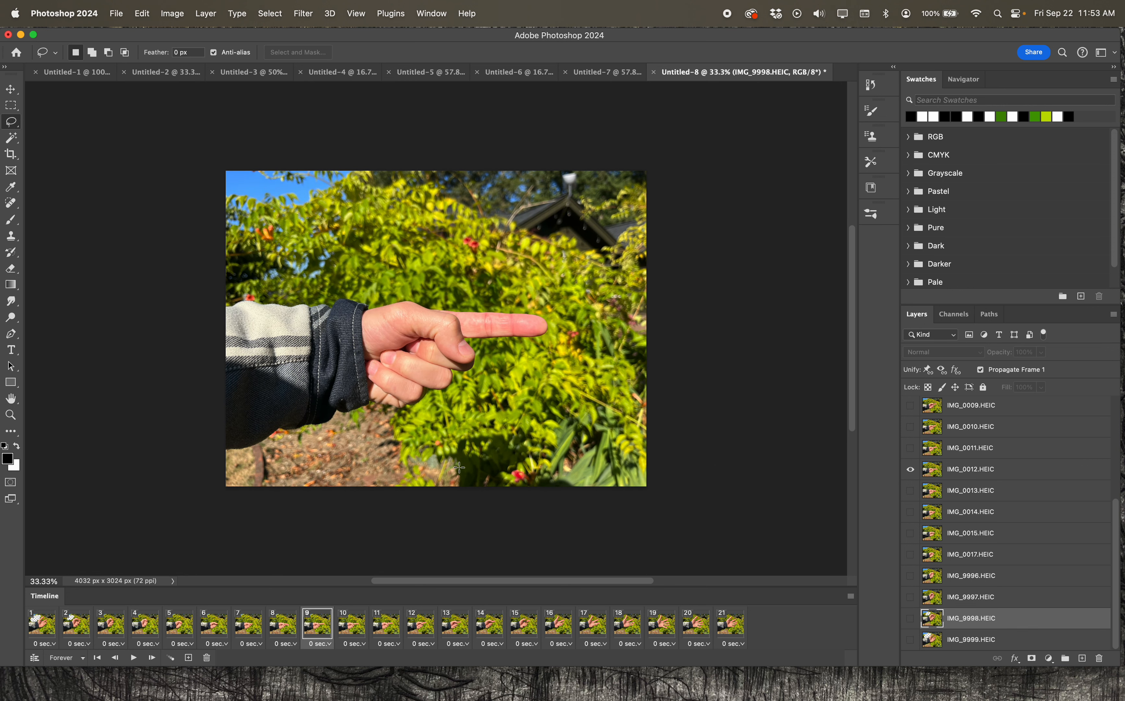
{"action": "key", "text": "space"}
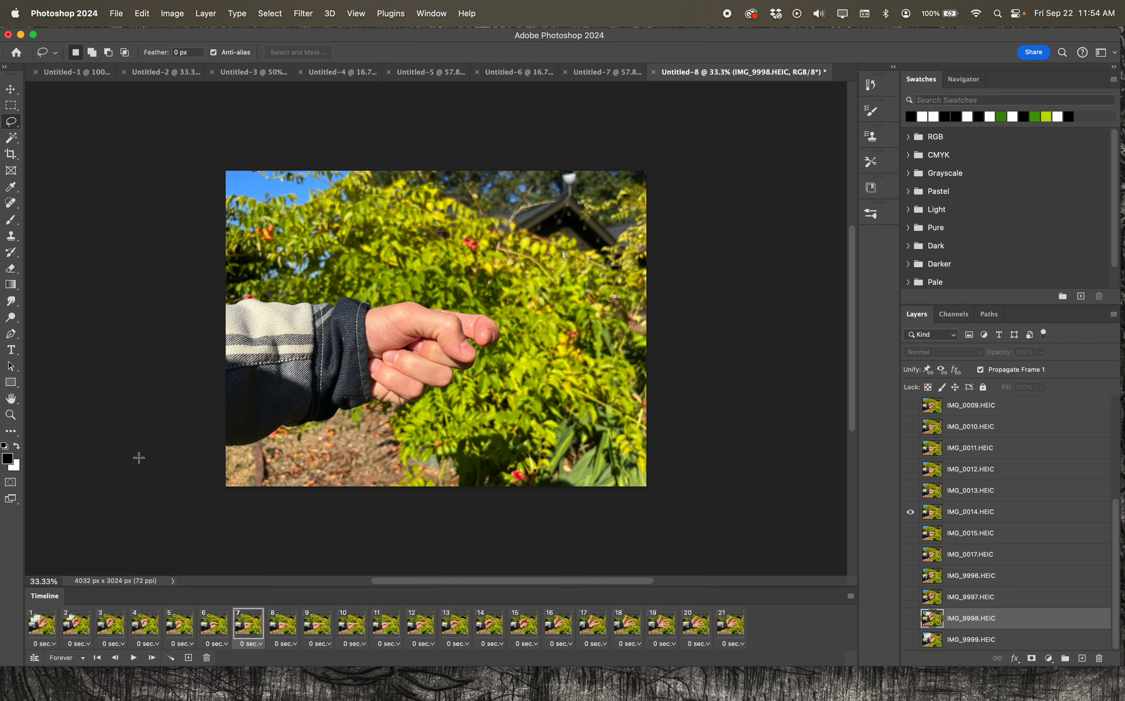
In frame 9, paint black brush lines radiating around the pointing fingertip on layer IMG_0012.HEIC
{"action": "left_click", "coordinate": [113, 661]}
{"action": "left_click", "coordinate": [112, 660]}
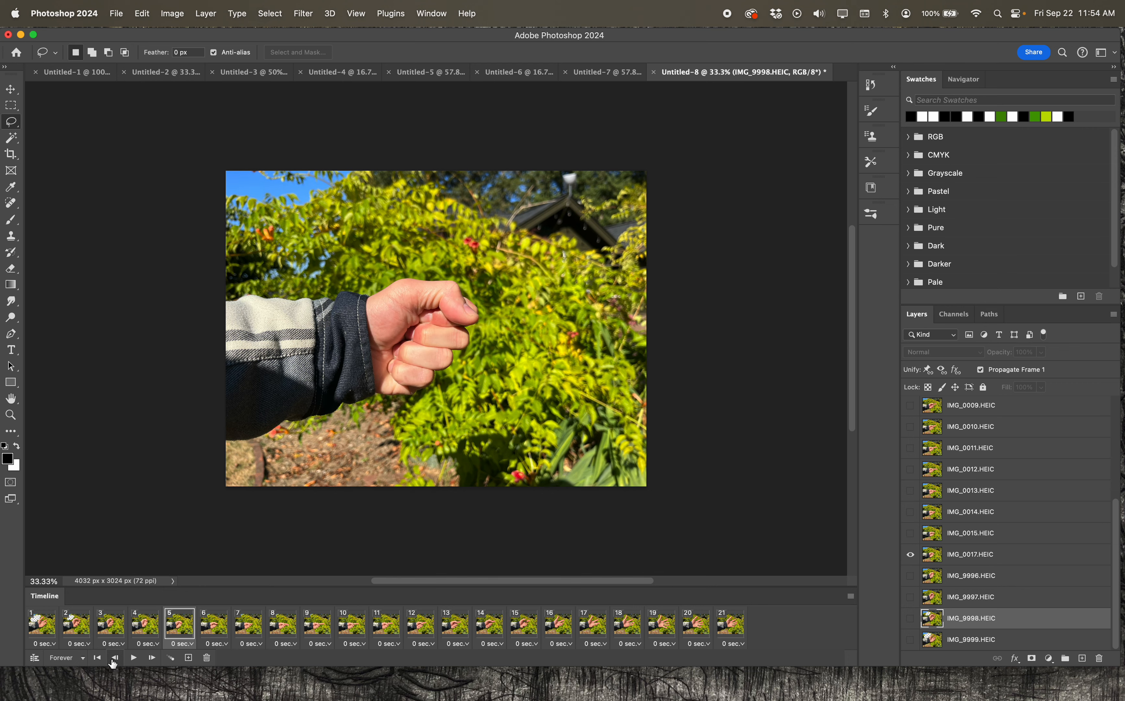
{"action": "left_click", "coordinate": [149, 660]}
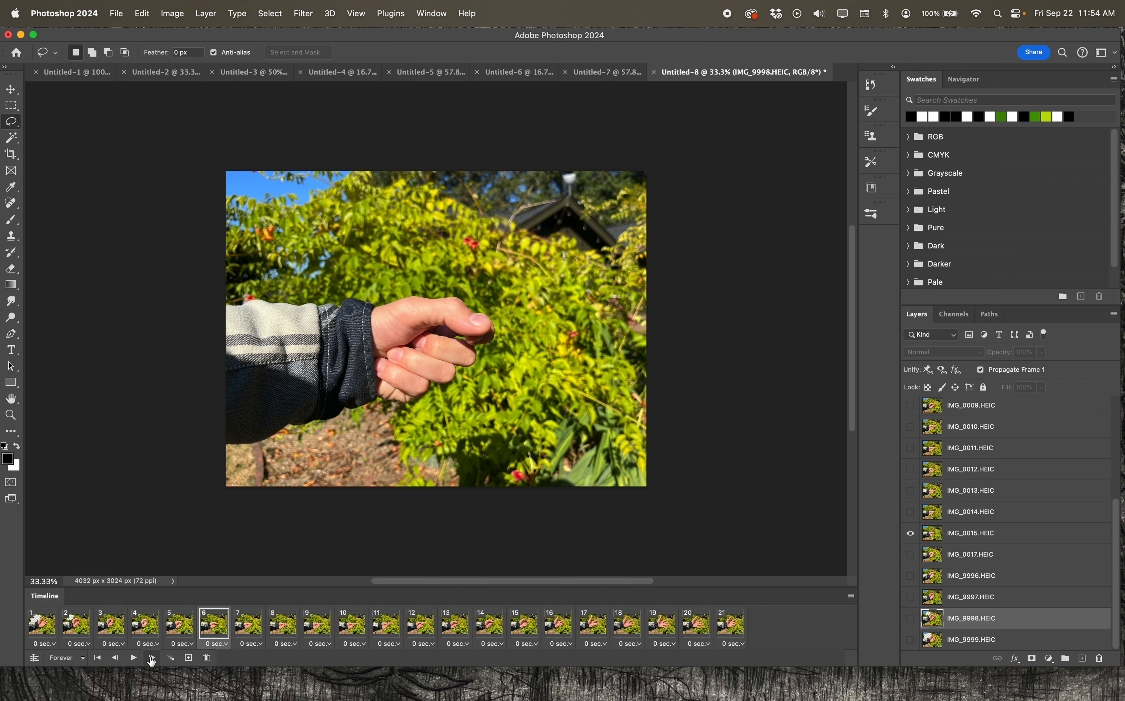
{"action": "left_click", "coordinate": [151, 660]}
{"action": "left_click", "coordinate": [151, 660]}
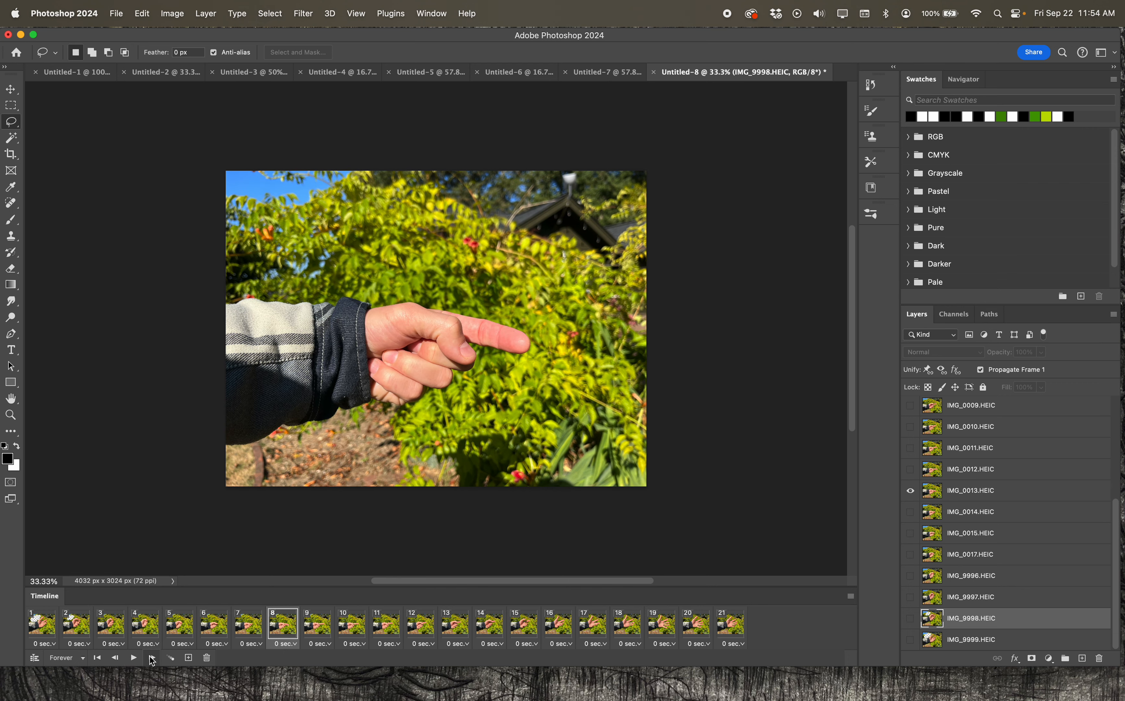
{"action": "left_click", "coordinate": [151, 659]}
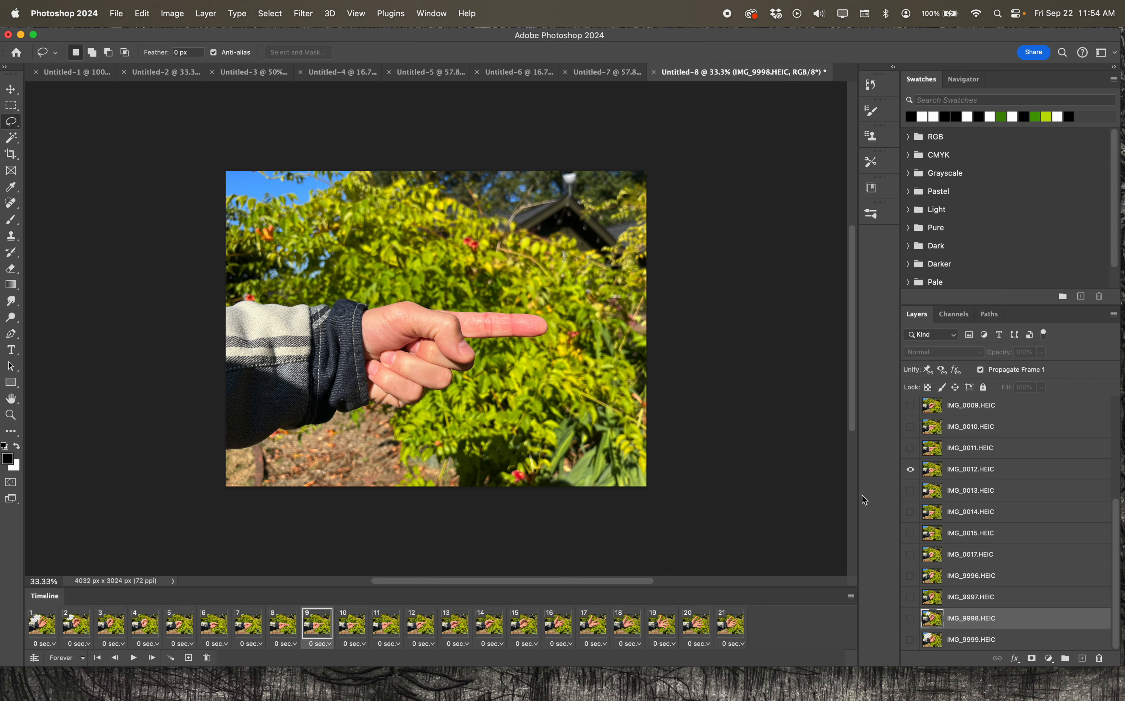
{"action": "left_click", "coordinate": [972, 476]}
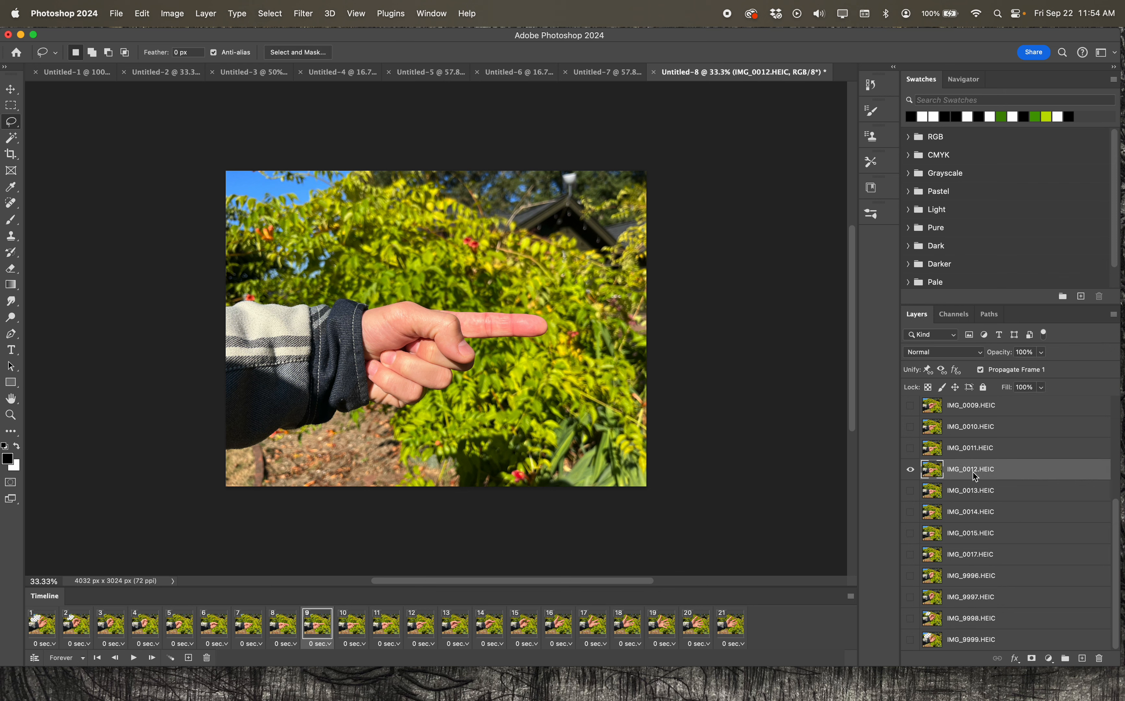
{"action": "left_click", "coordinate": [12, 220]}
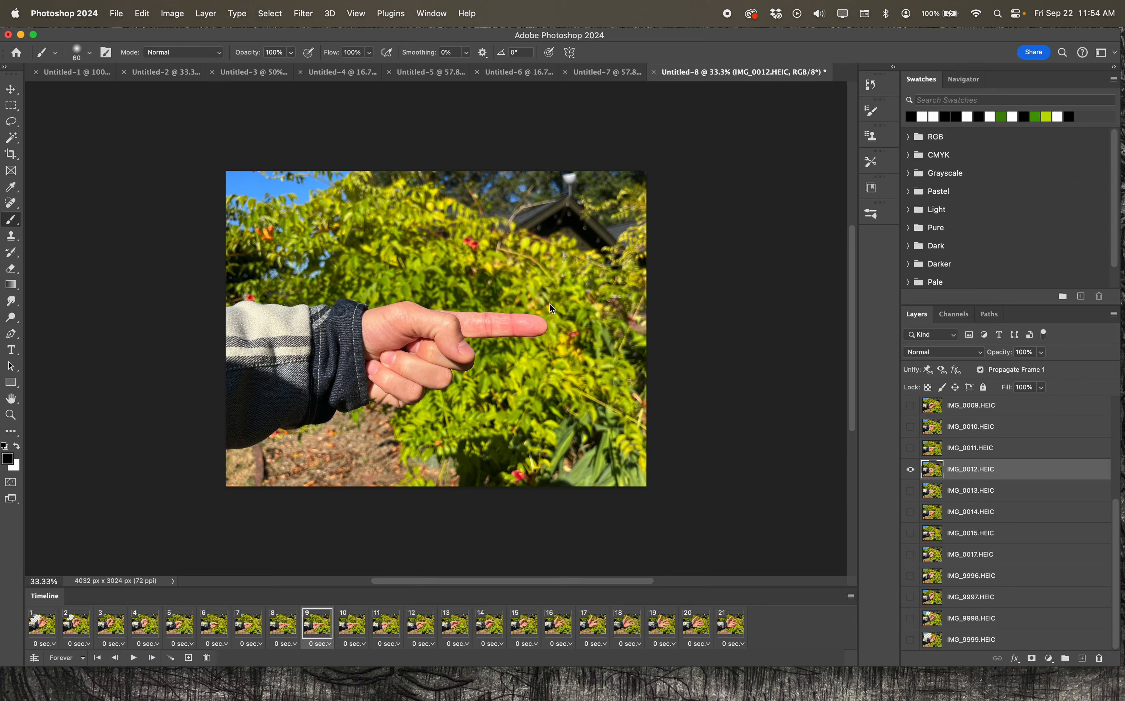
{"action": "left_click_drag", "start_coordinate": [549, 305], "coordinate": [598, 239]}
{"action": "mouse_move", "coordinate": [569, 309]}
{"action": "left_mouse_down"}
{"action": "mouse_move", "coordinate": [626, 295]}
{"action": "mouse_move", "coordinate": [591, 327]}
{"action": "mouse_move", "coordinate": [634, 369]}
{"action": "left_mouse_up"}
{"action": "mouse_move", "coordinate": [565, 350]}
{"action": "left_mouse_down"}
{"action": "mouse_move", "coordinate": [572, 406]}
{"action": "mouse_move", "coordinate": [534, 371]}
{"action": "mouse_move", "coordinate": [530, 384]}
{"action": "left_mouse_up"}
{"action": "left_click_drag", "start_coordinate": [536, 296], "coordinate": [505, 272]}
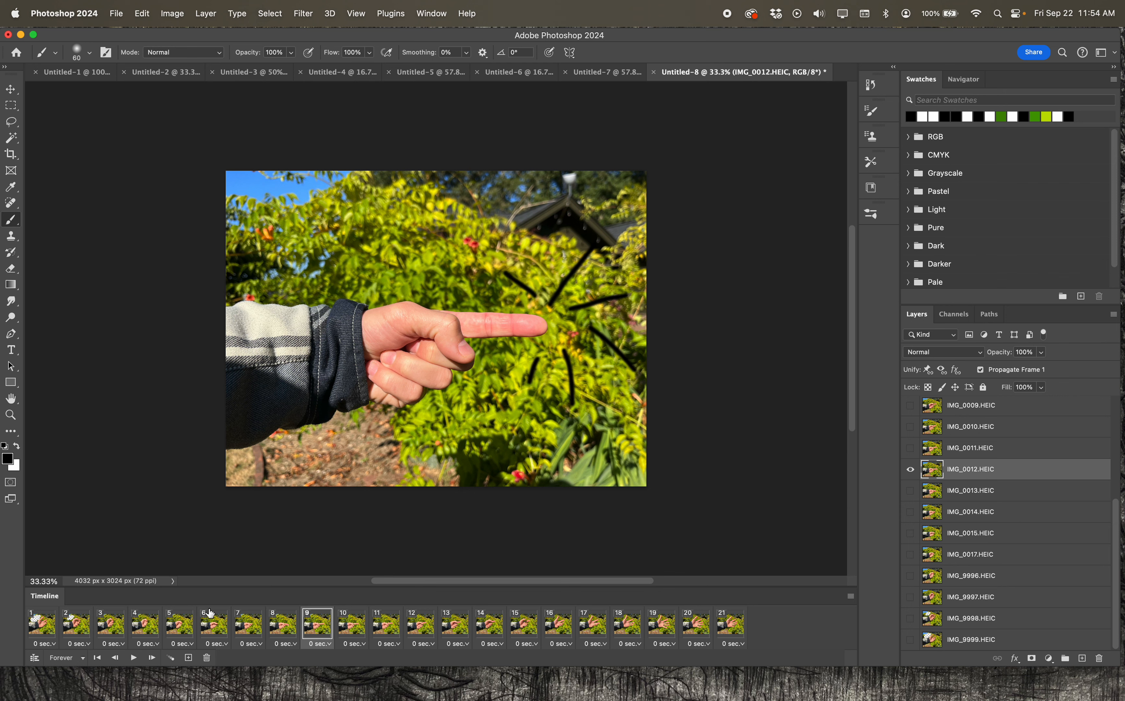
In frame 8, paint shorter black lines radiating around the fingertip on layer IMG_0013.HEIC
{"action": "left_click", "coordinate": [118, 661]}
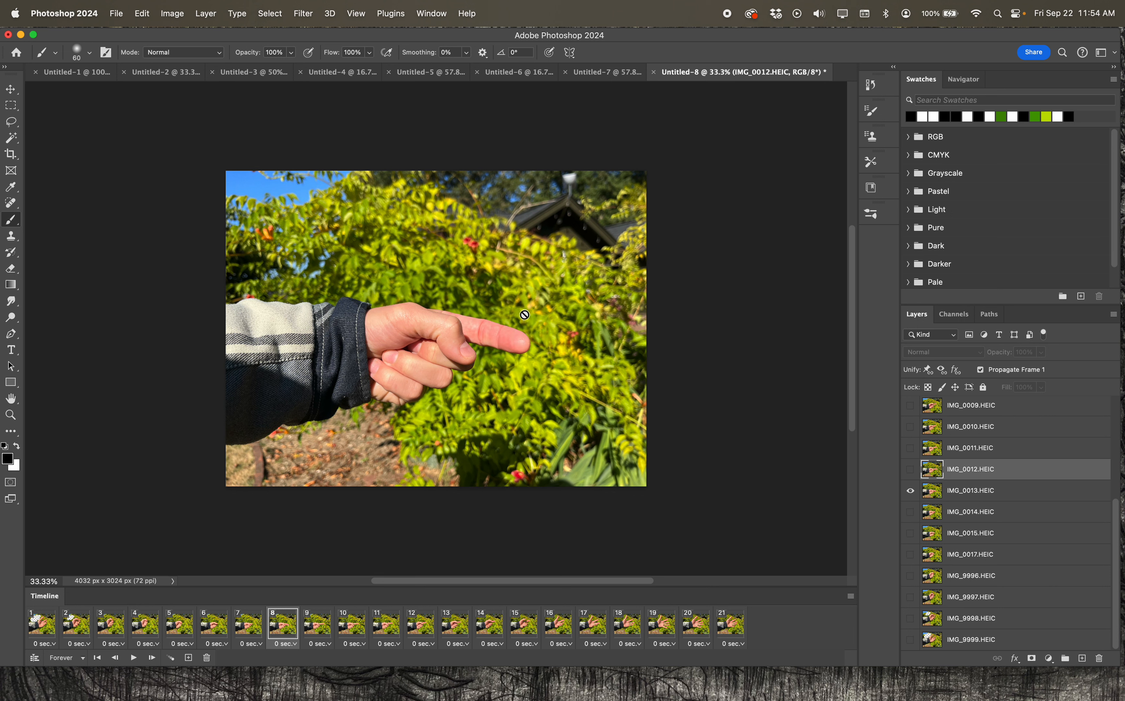
{"action": "left_click", "coordinate": [999, 498]}
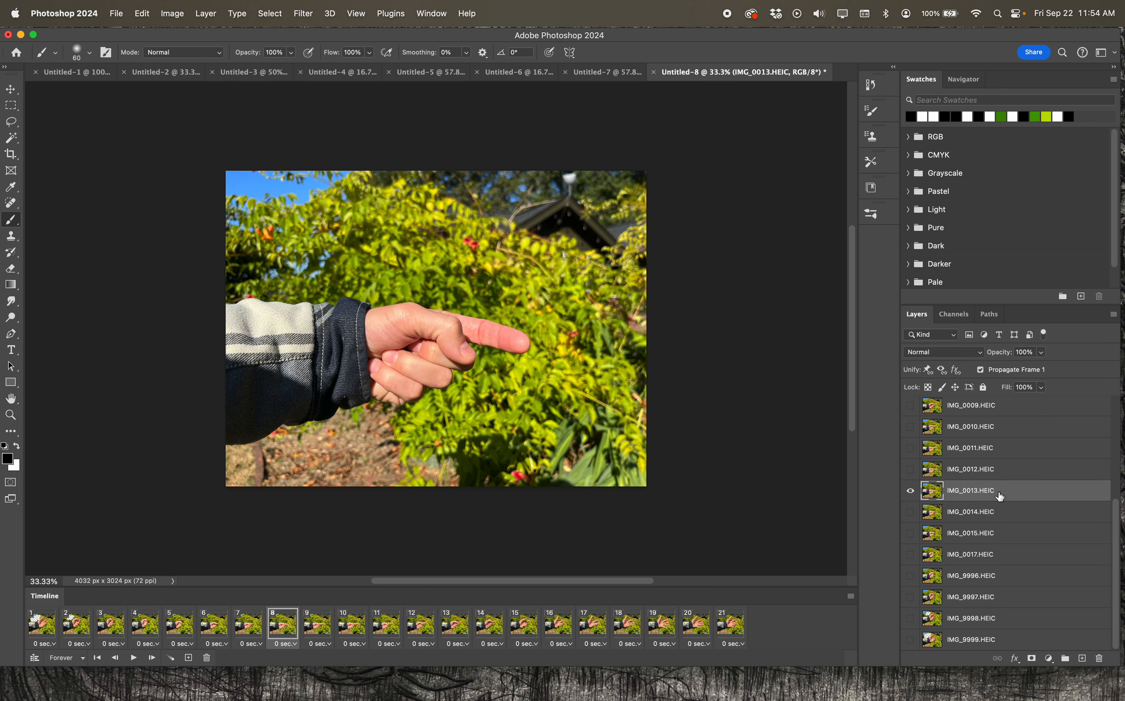
{"action": "mouse_move", "coordinate": [525, 314]}
{"action": "left_mouse_down"}
{"action": "mouse_move", "coordinate": [522, 293]}
{"action": "mouse_move", "coordinate": [560, 293]}
{"action": "mouse_move", "coordinate": [583, 325]}
{"action": "mouse_move", "coordinate": [577, 367]}
{"action": "mouse_move", "coordinate": [511, 394]}
{"action": "left_mouse_up"}
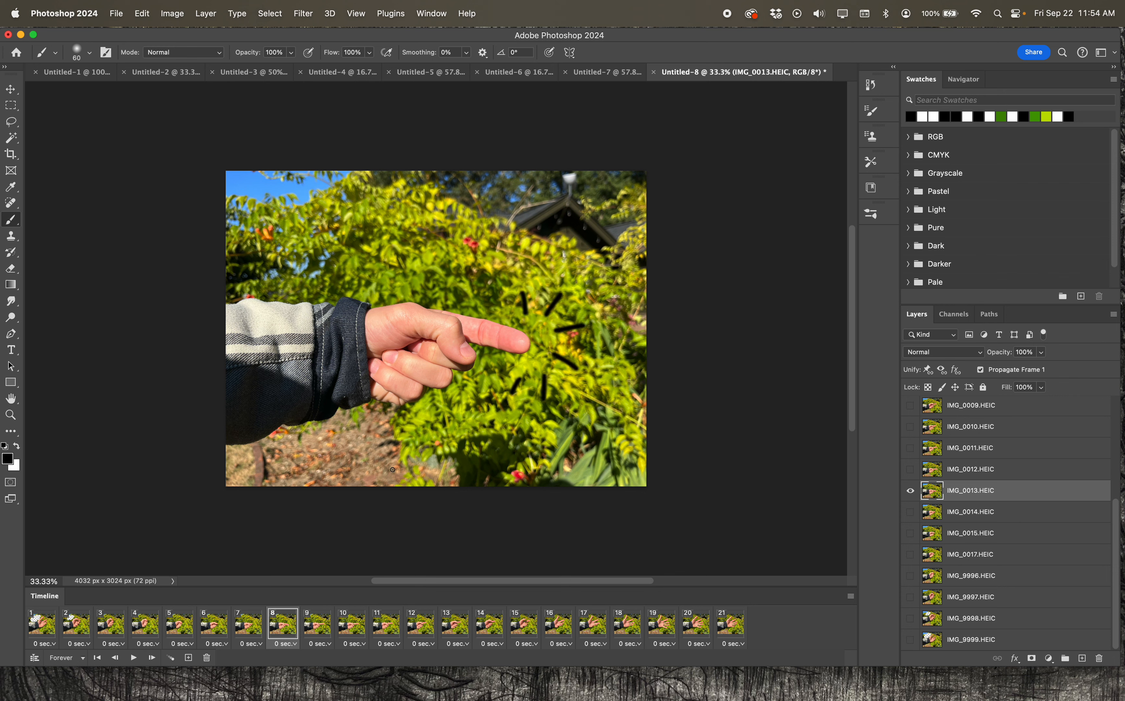
In frame 11, paint black radiating lines farther out from the fingertip on layer IMG_0011.HEIC
{"action": "left_click", "coordinate": [152, 658]}
{"action": "left_click", "coordinate": [152, 658]}
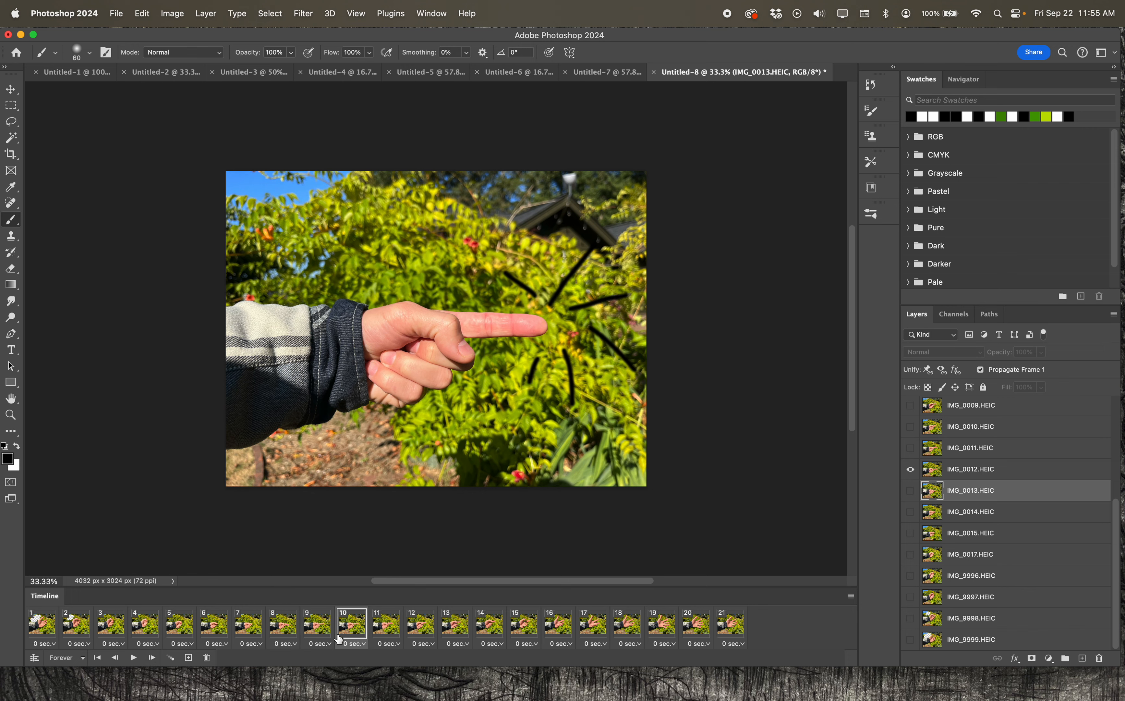
{"action": "left_click", "coordinate": [1002, 469]}
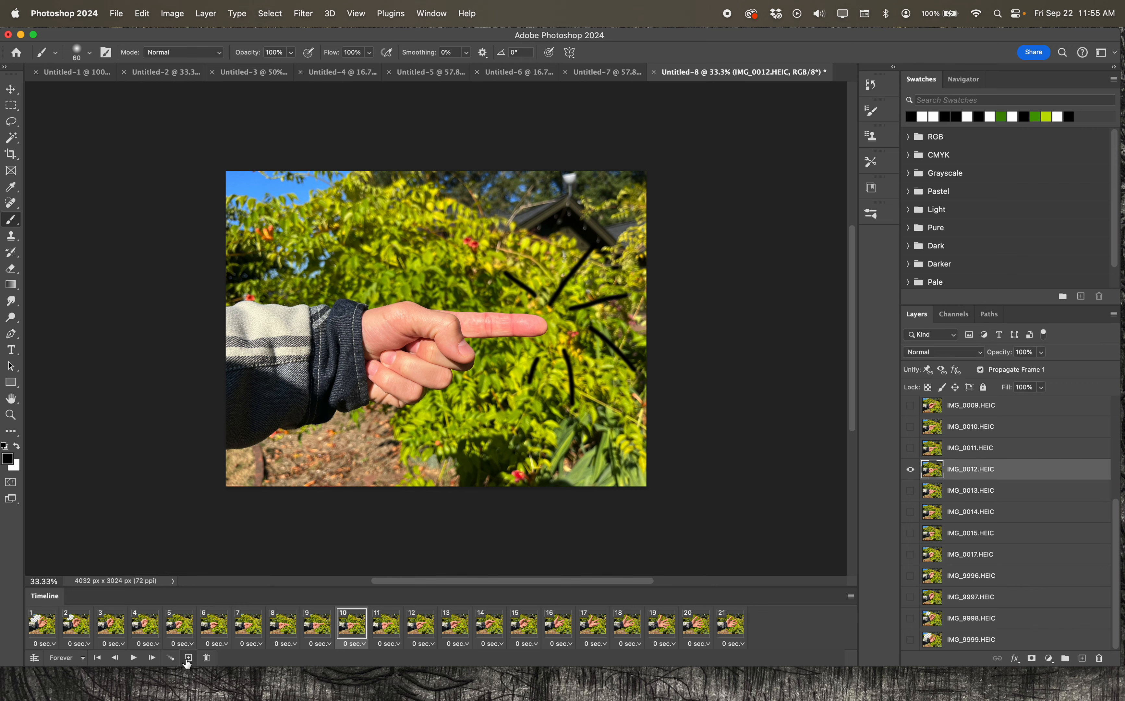
{"action": "left_click", "coordinate": [151, 658]}
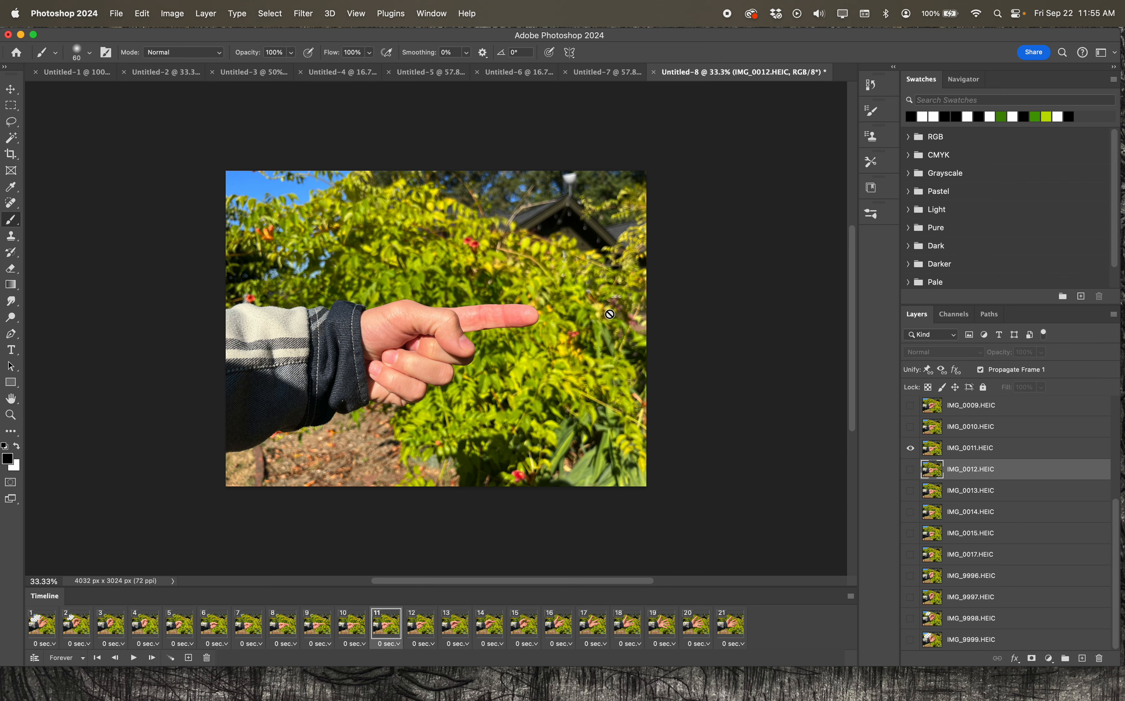
{"action": "left_click", "coordinate": [973, 448]}
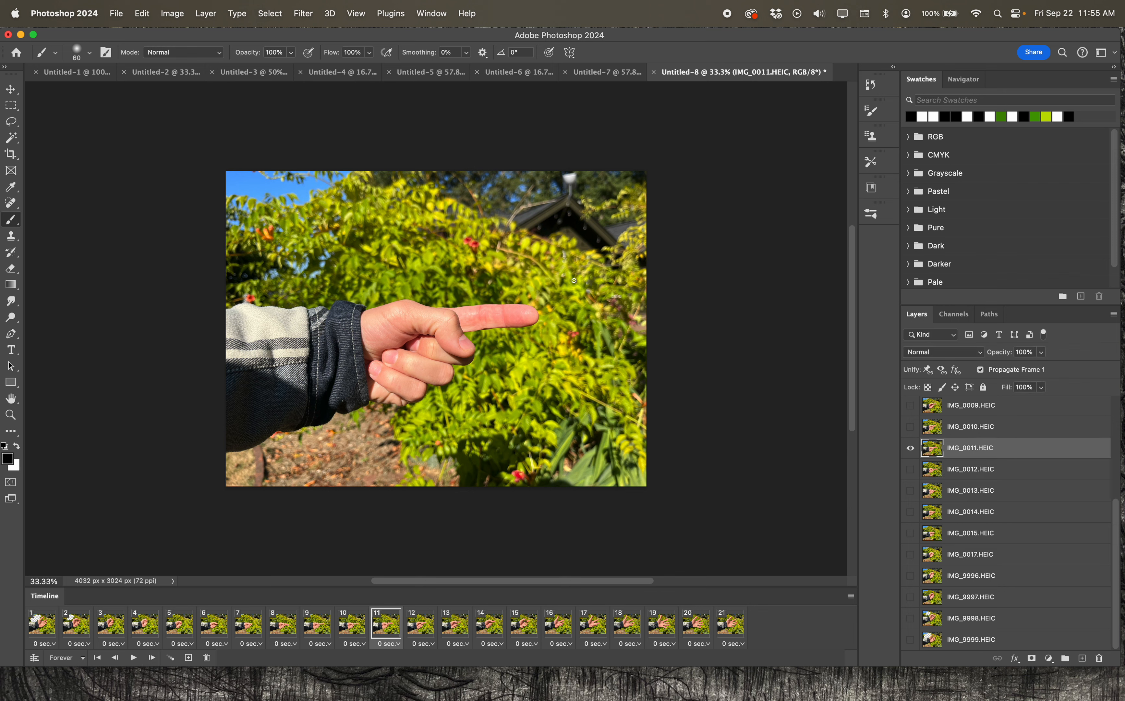
{"action": "left_click_drag", "start_coordinate": [574, 280], "coordinate": [604, 238]}
{"action": "left_click_drag", "start_coordinate": [582, 305], "coordinate": [650, 269]}
{"action": "left_click_drag", "start_coordinate": [582, 339], "coordinate": [624, 373]}
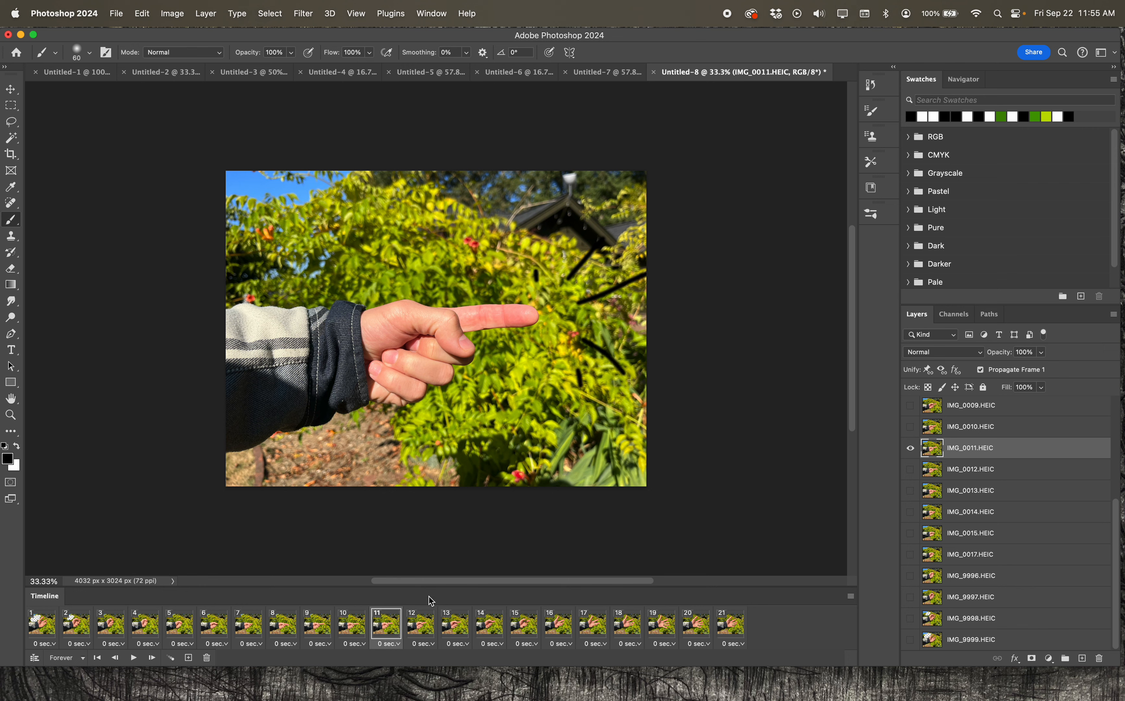
In frame 12, paint small black outer dashes away from the fingertip on layer IMG_0010.HEIC, and play the animation
{"action": "left_click", "coordinate": [151, 657]}
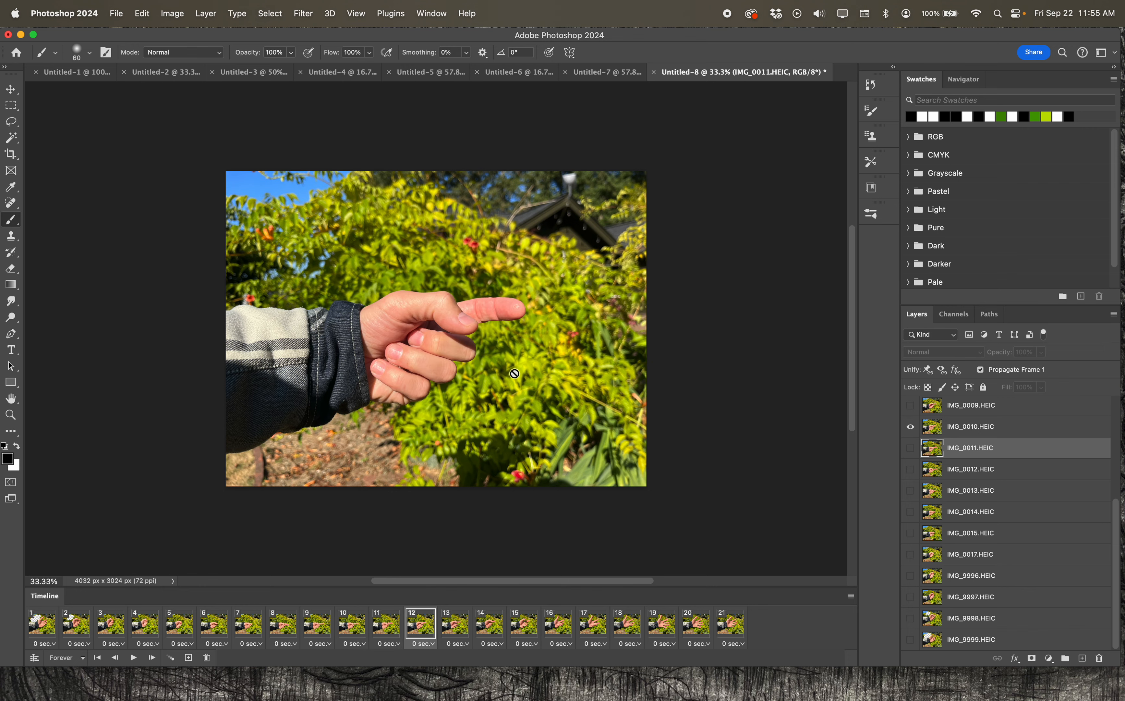
{"action": "left_click", "coordinate": [979, 432]}
{"action": "left_click_drag", "start_coordinate": [609, 275], "coordinate": [628, 263]}
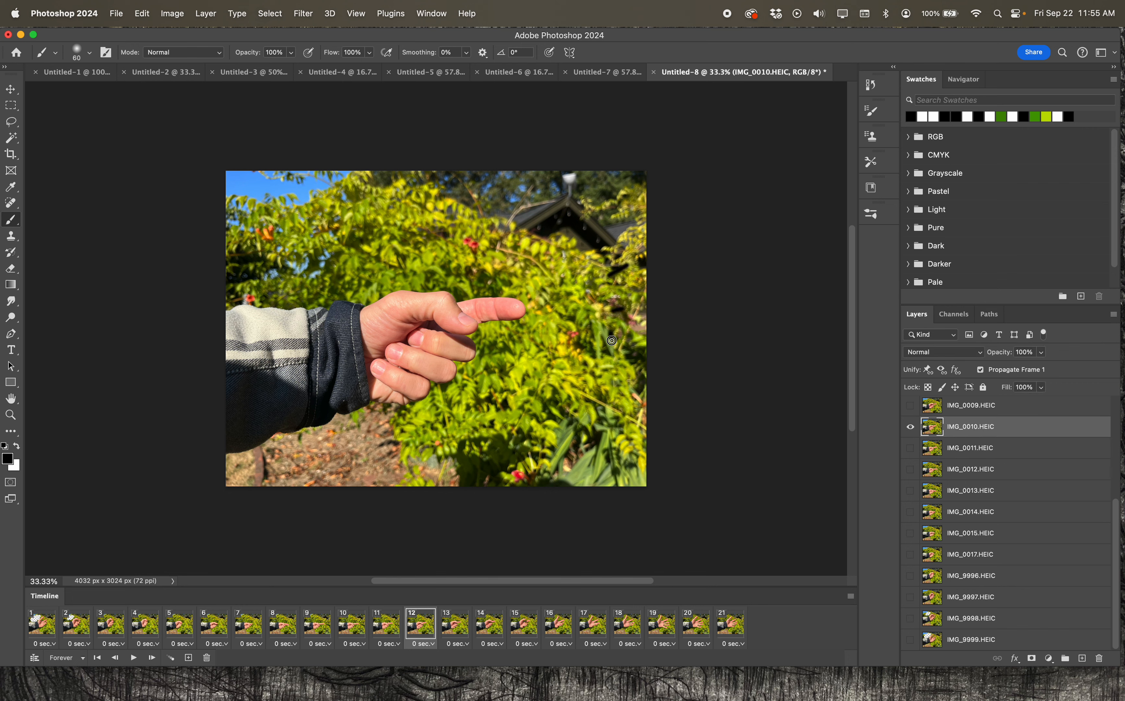
{"action": "key", "text": "space"}
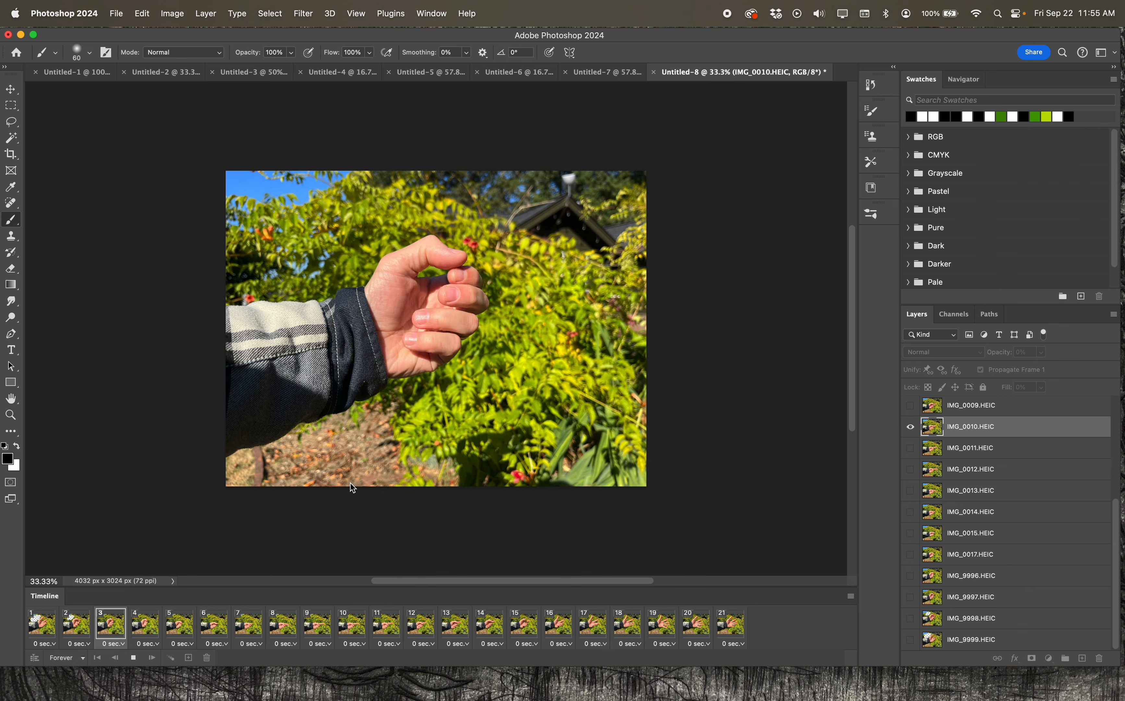